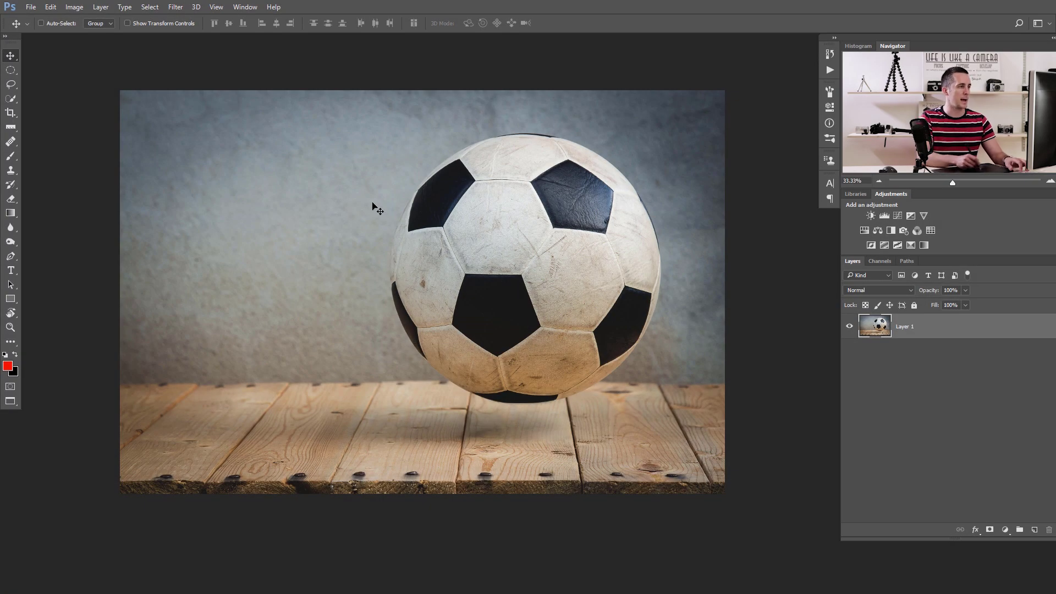
Step: Select the soccer ball with an elliptical marquee and copy it onto its own layer
left_click(10, 70)
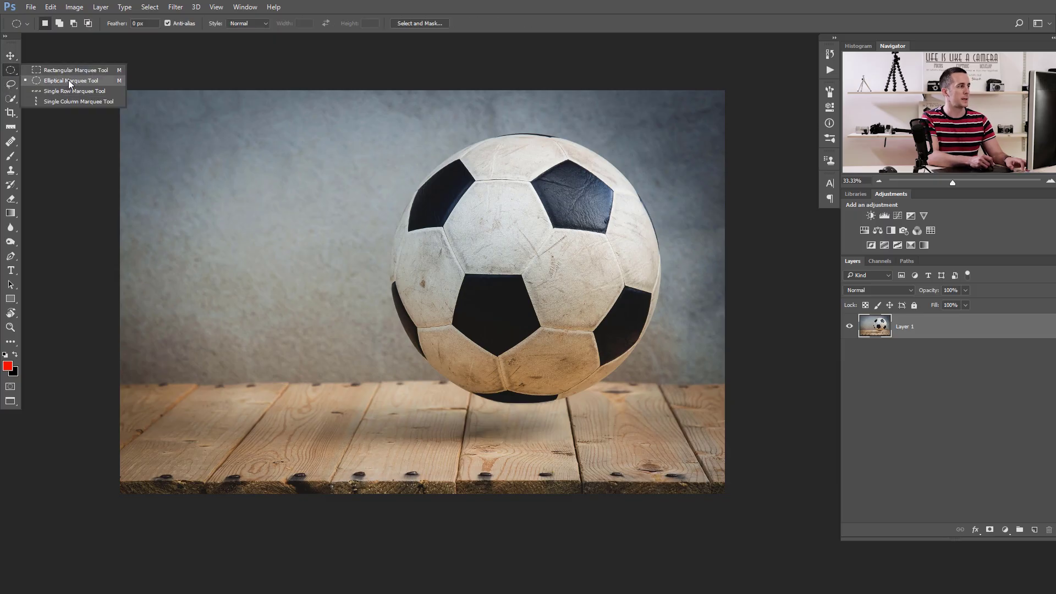
left_click(69, 81)
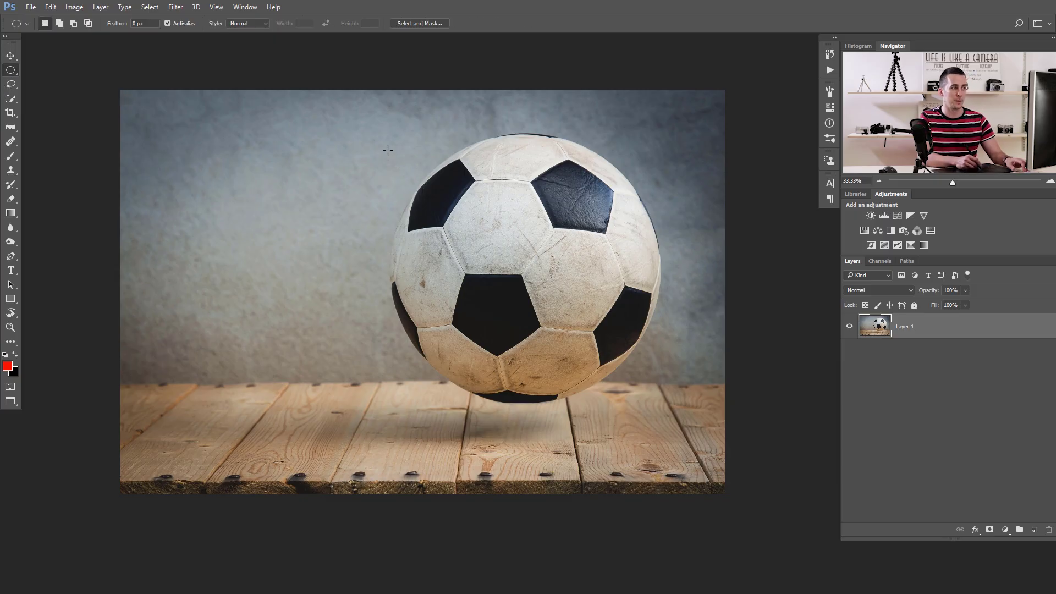
left_click_drag(387, 151, 709, 402)
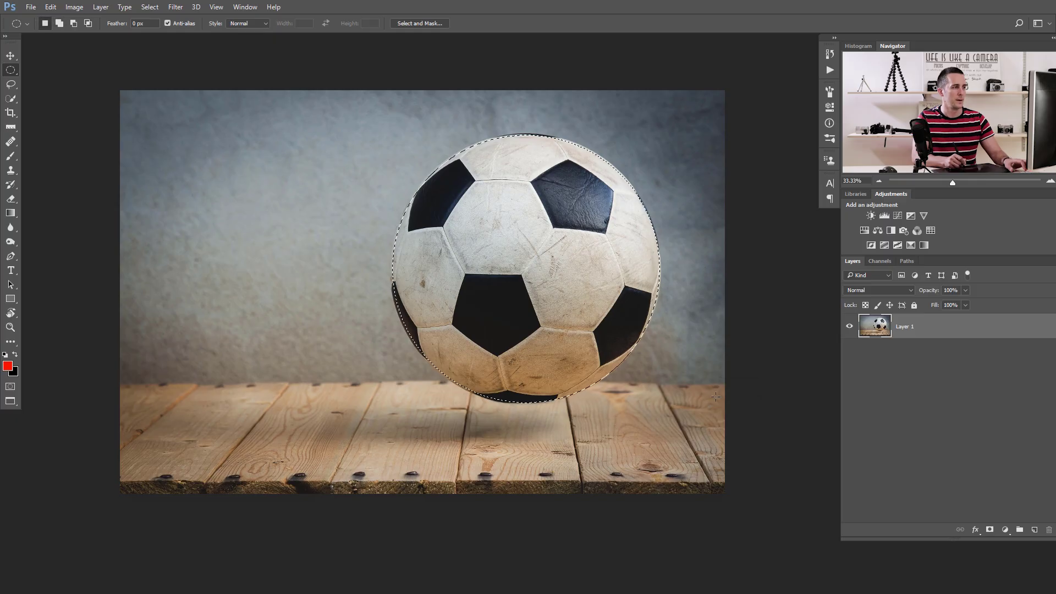
key("ctrl+j")
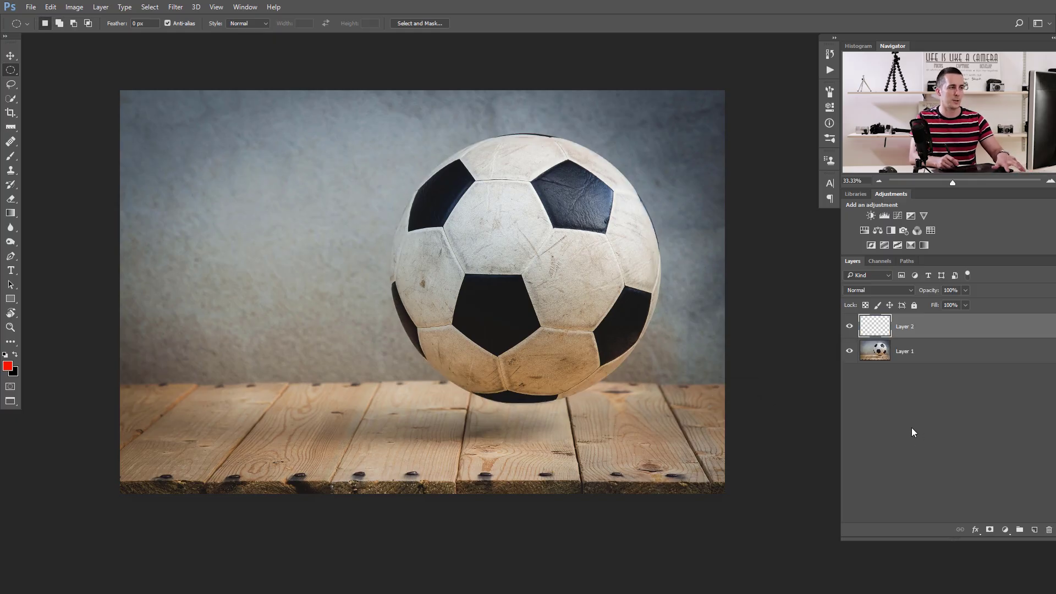
Step: Hide the original photo layer and add a new layer filled with white above it
left_click(849, 351)
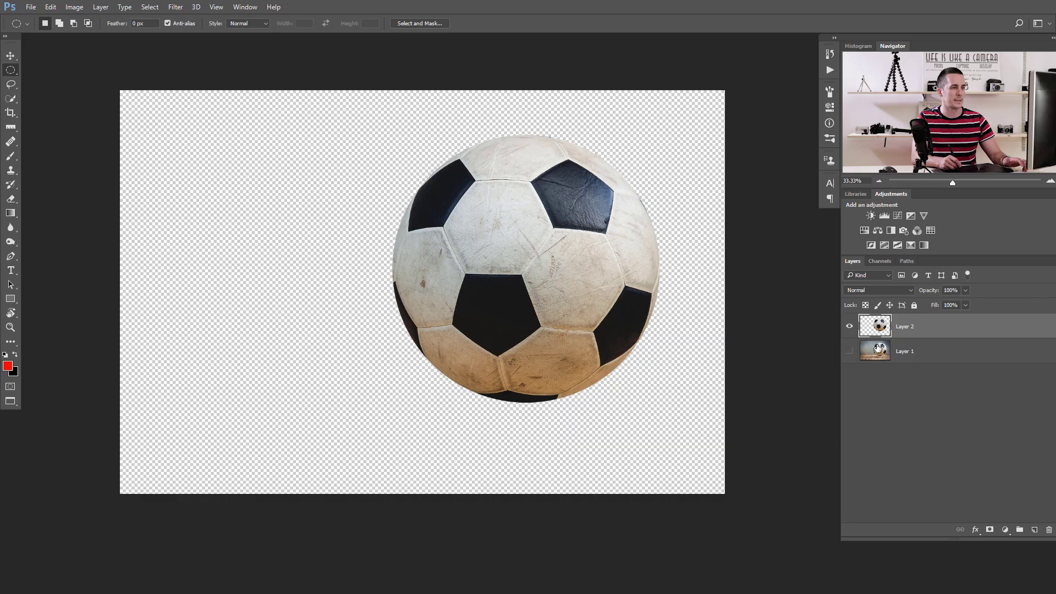
left_click(875, 350)
left_click(1035, 530)
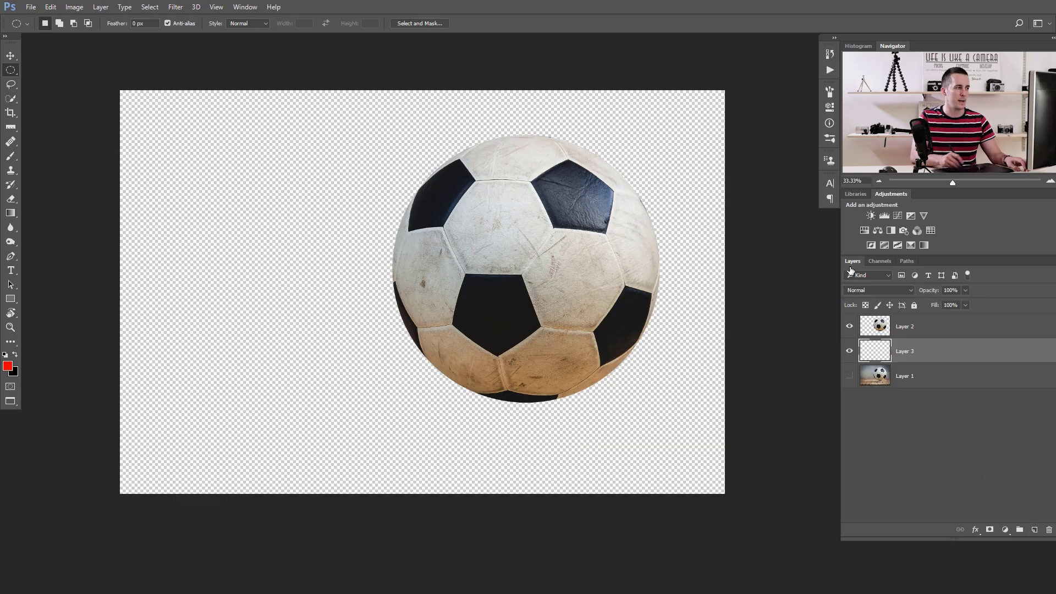
key("d")
key("ctrl+BackSpace")
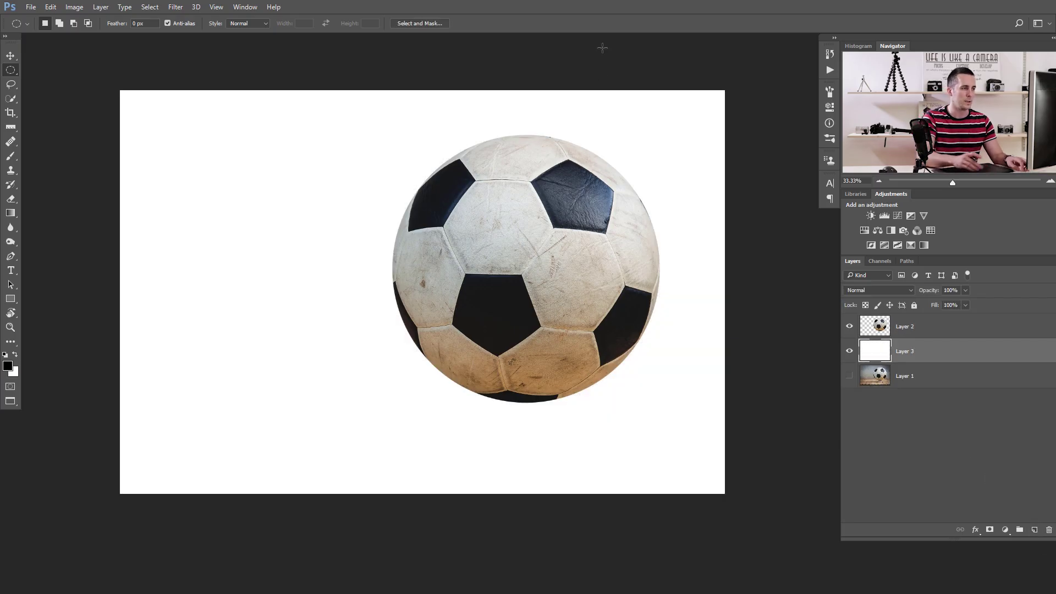
Step: Scale the ball layer down to about 26% and move it to the canvas left
left_click(868, 331)
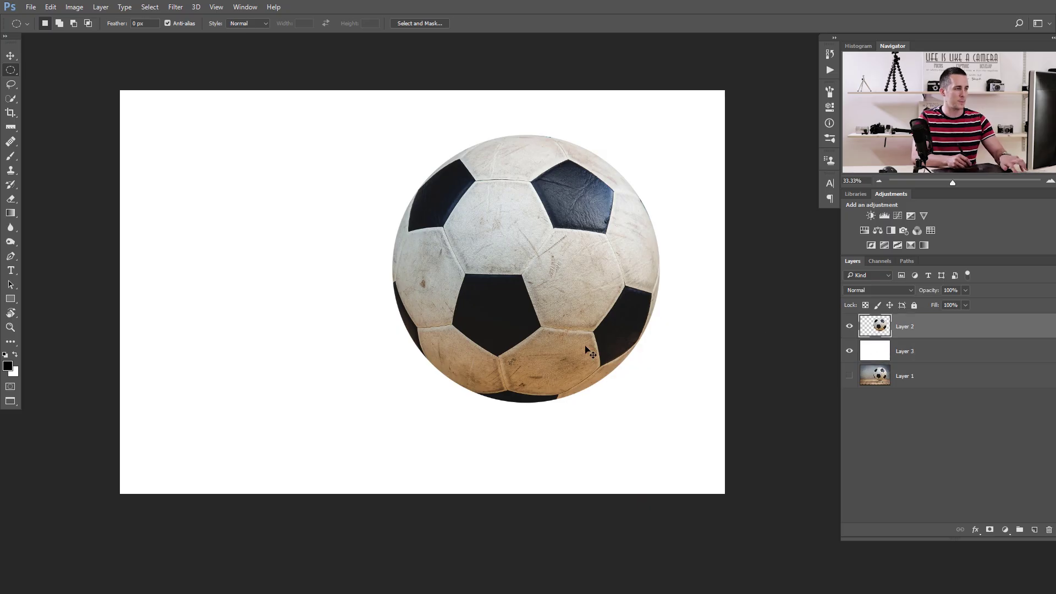
key("ctrl+t")
left_click_drag(658, 135, 559, 236)
left_click_drag(541, 271, 276, 284)
key("Return")
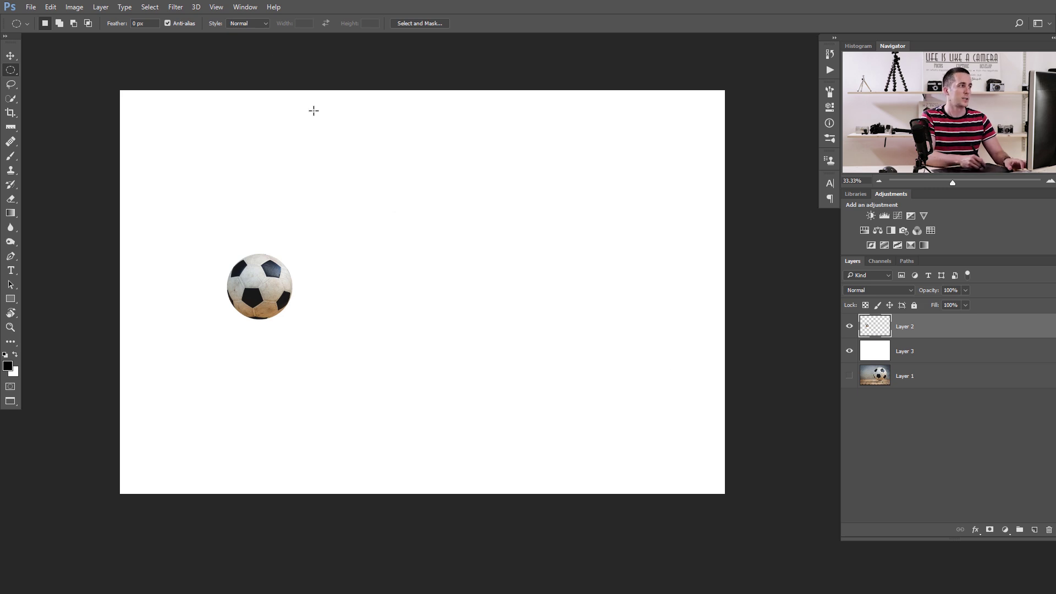
Step: Show the Timeline panel and create a frame animation
left_click(243, 7)
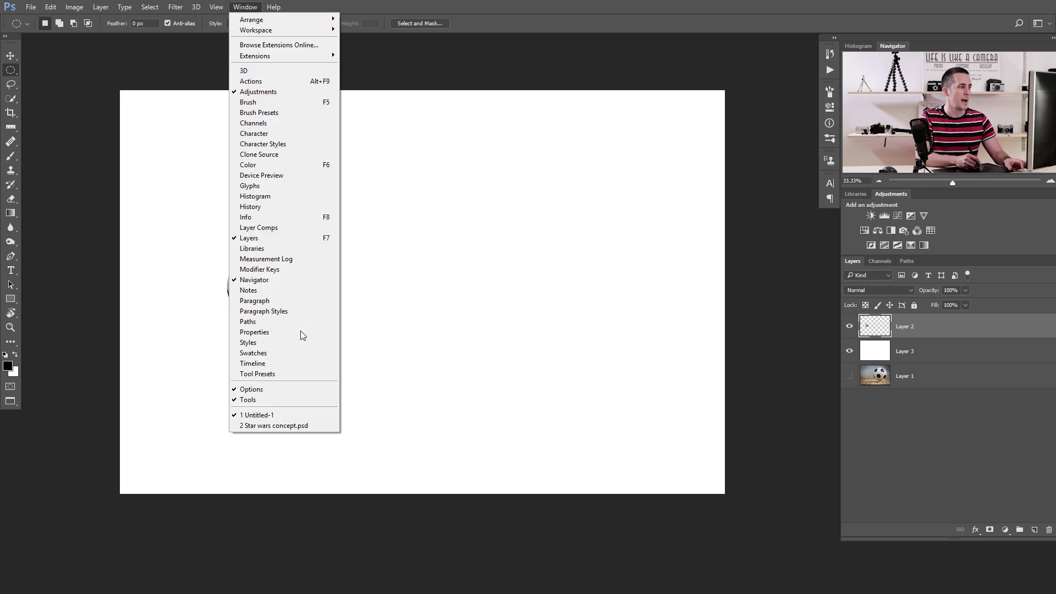
left_click(261, 368)
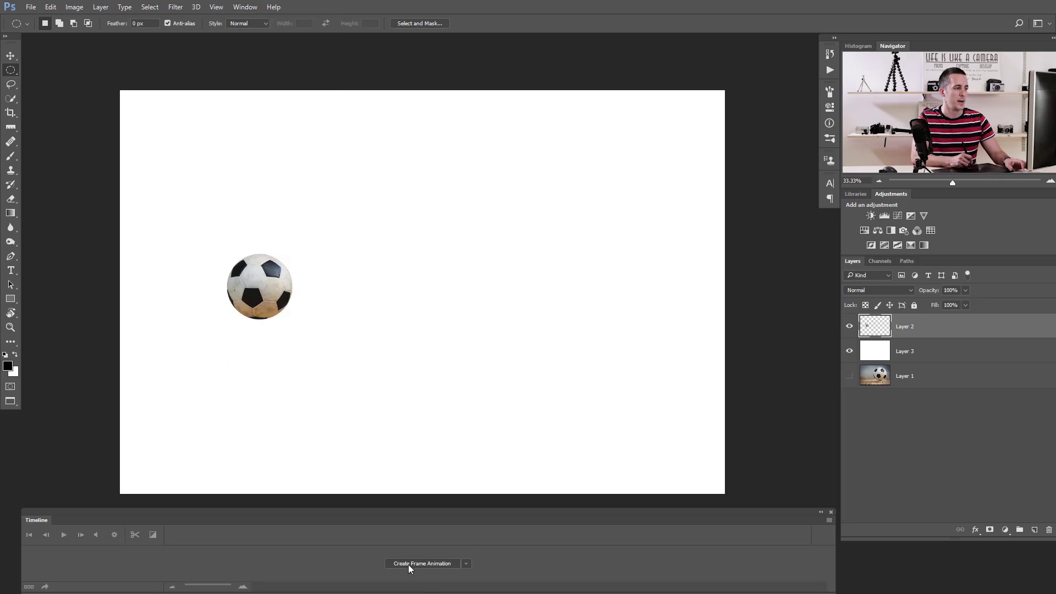
left_click(430, 563)
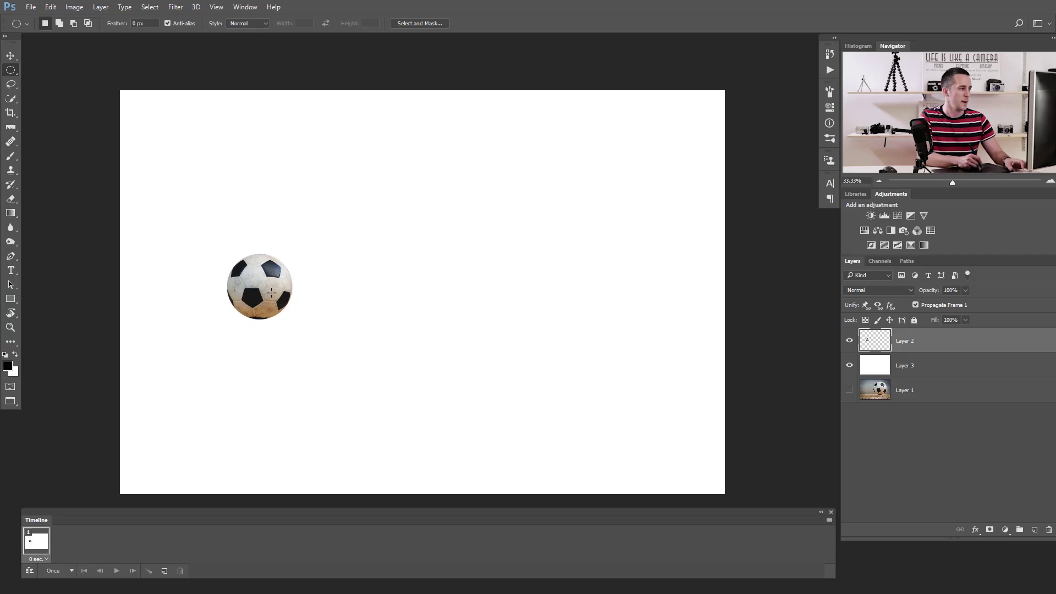
Step: With the Move tool, place the ball at the canvas's top-left edge
key("v")
left_click_drag(265, 293, 259, 327)
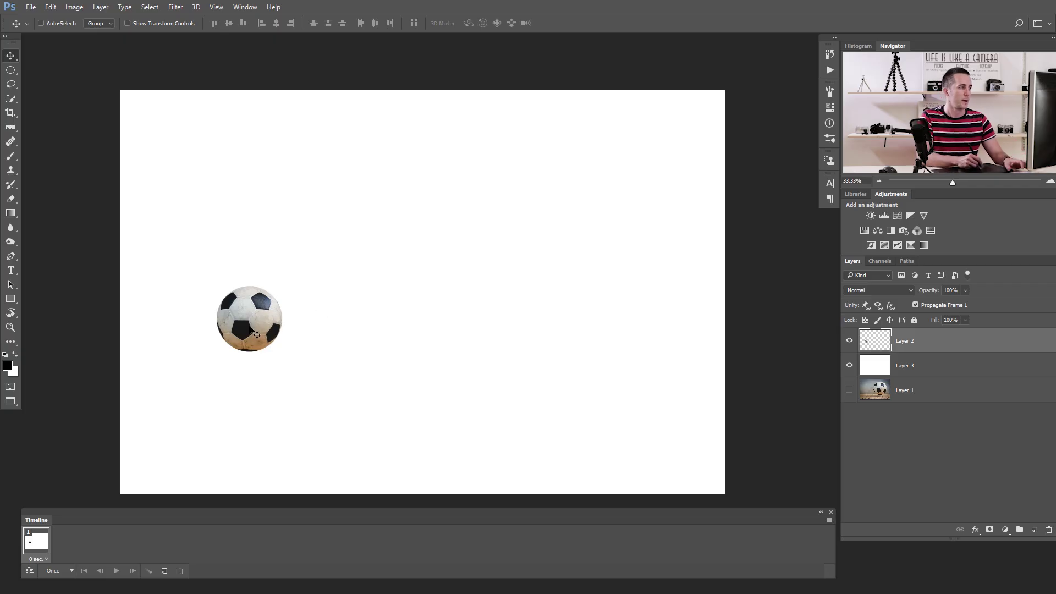
left_click_drag(263, 337, 166, 230)
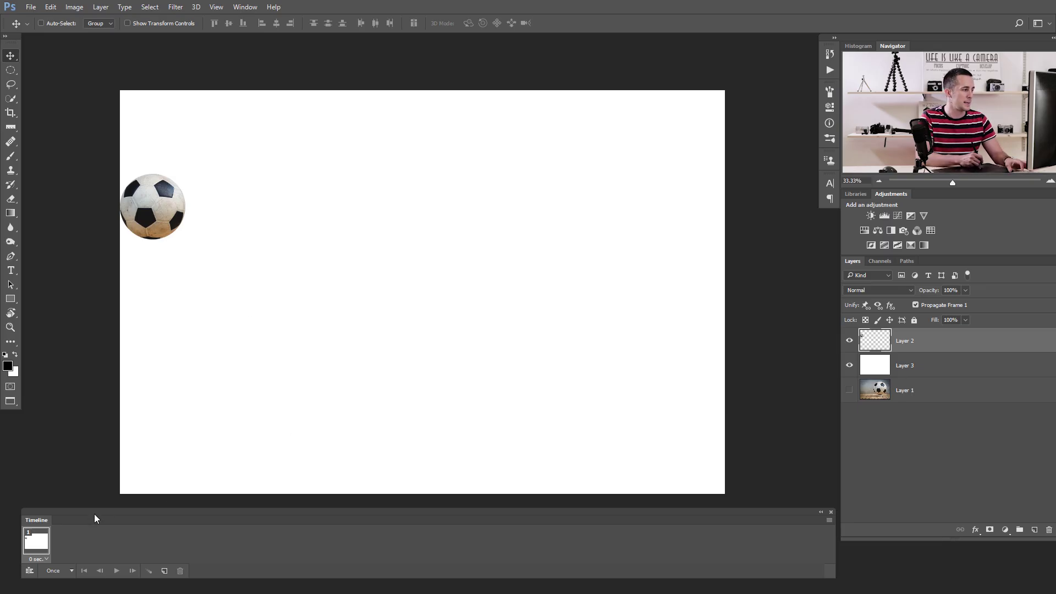
Step: Duplicate the frame, put the ball at the bottom centre in frame 2, and bring up Tween settings
left_click(165, 572)
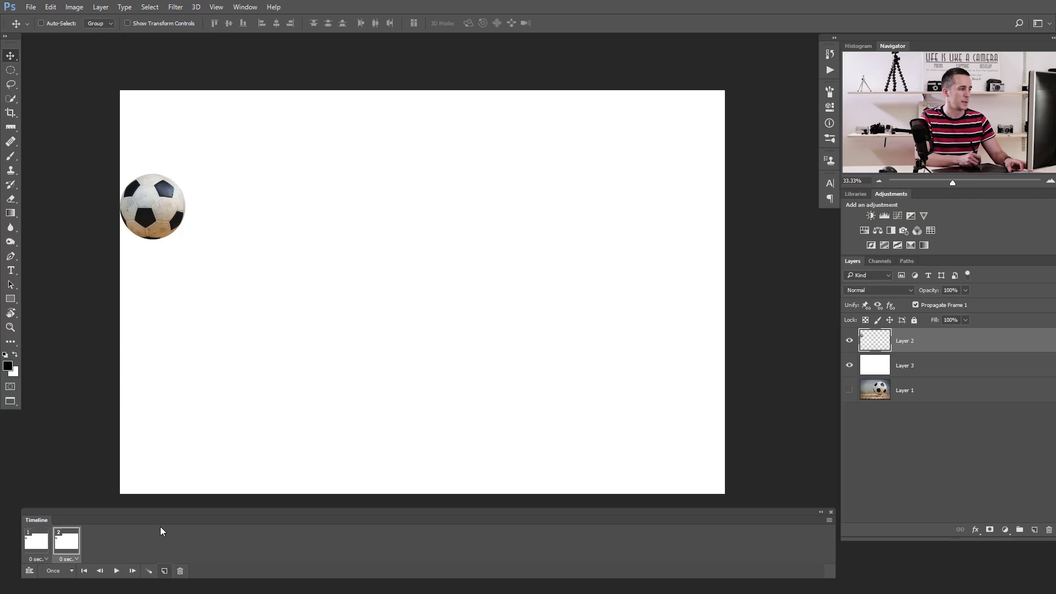
left_click_drag(173, 233, 400, 483)
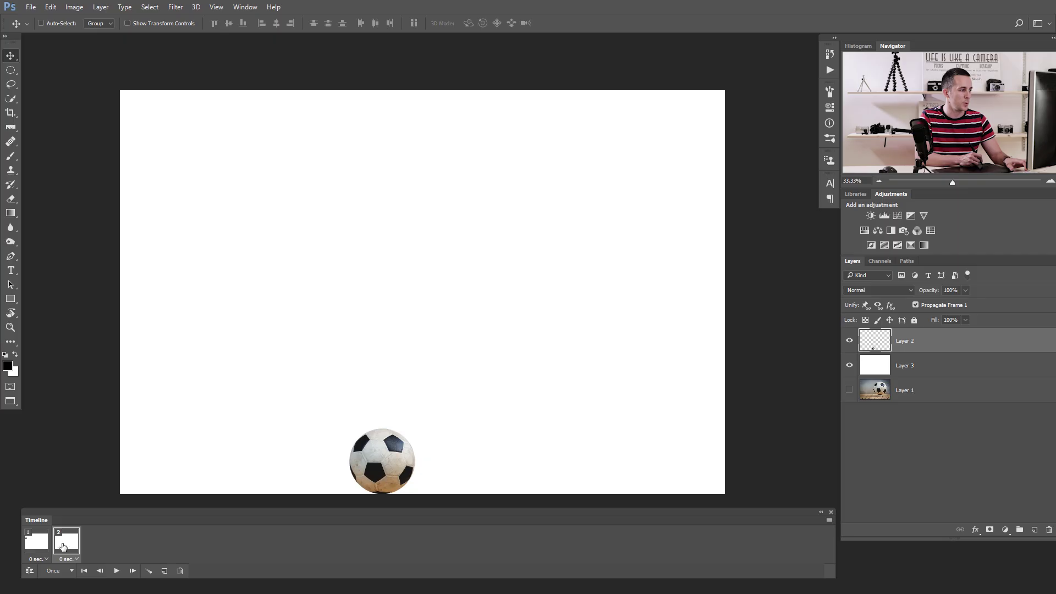
key("ctrl")
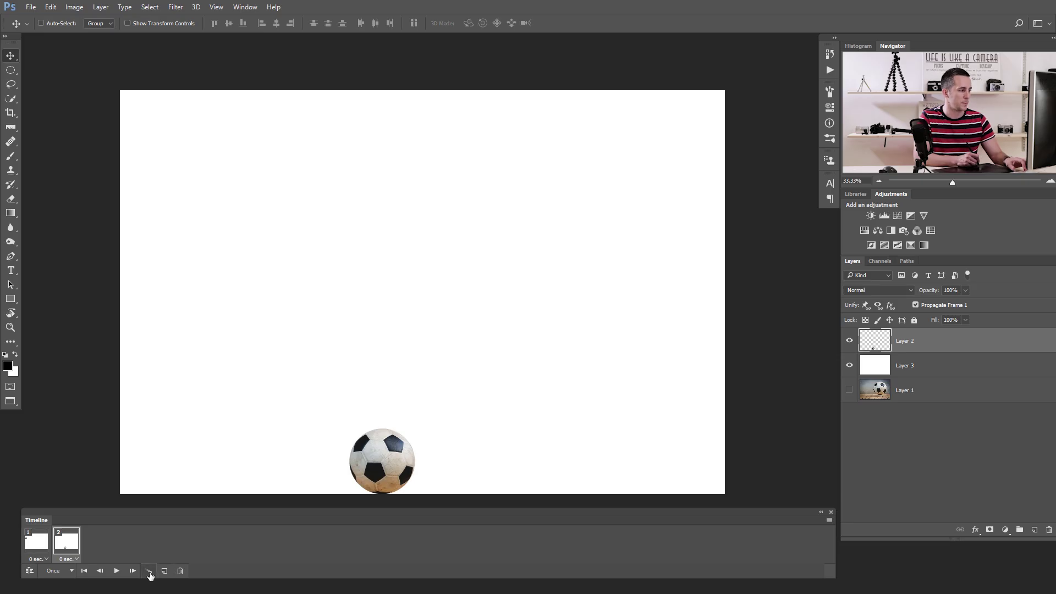
left_click(150, 572)
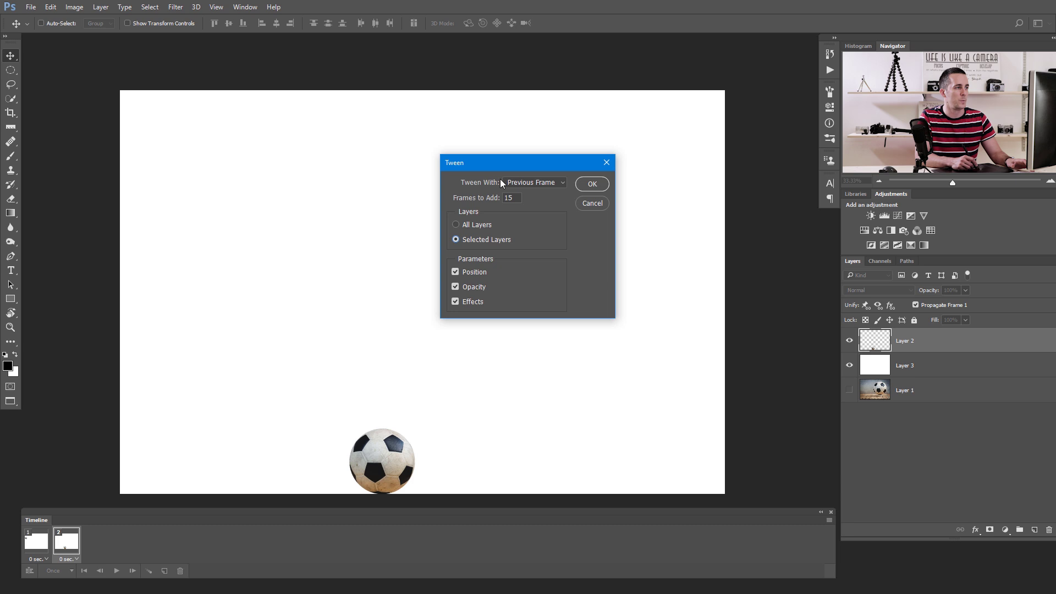
Step: Generate the 15 tweened frames and play the animation from frame 1
left_click(542, 184)
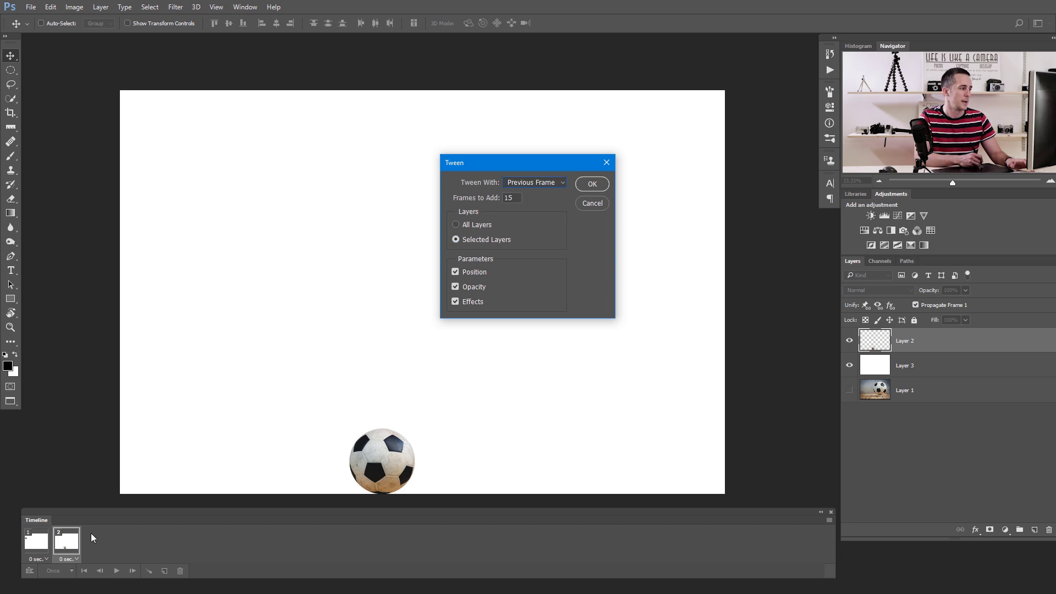
left_click(590, 184)
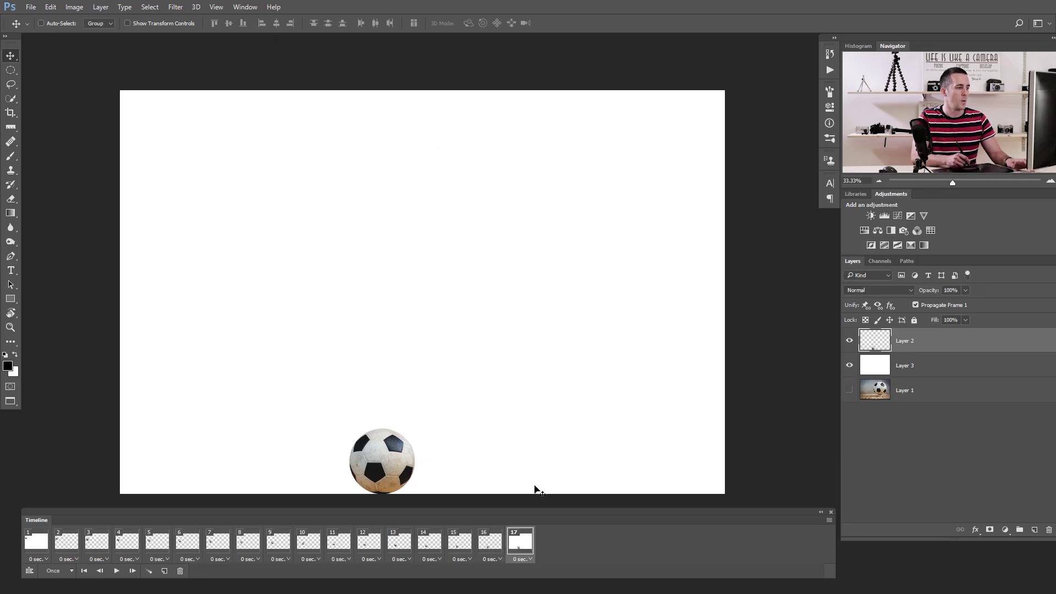
left_click(42, 547)
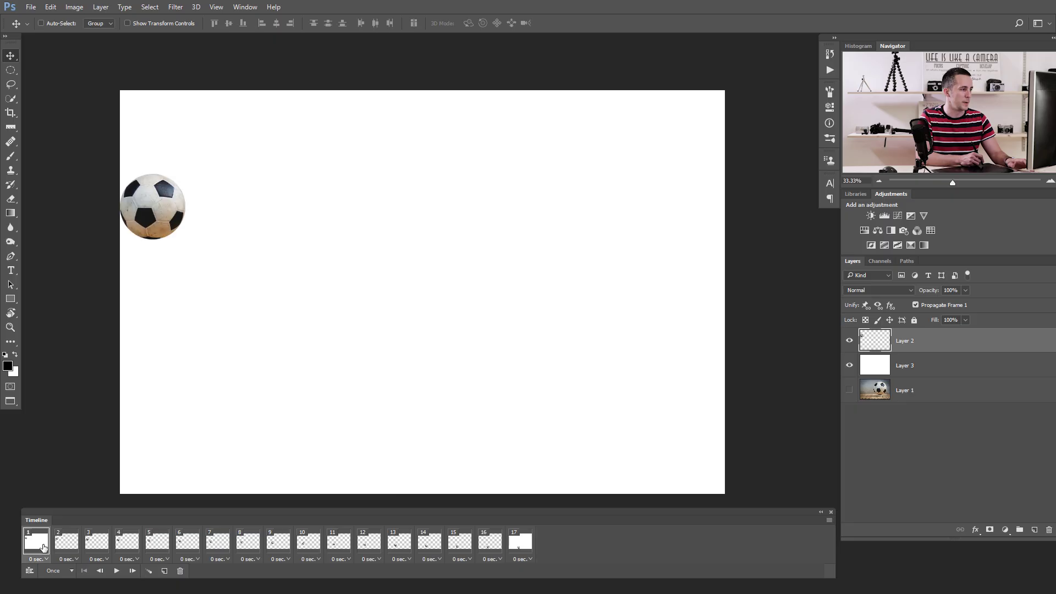
left_click(116, 572)
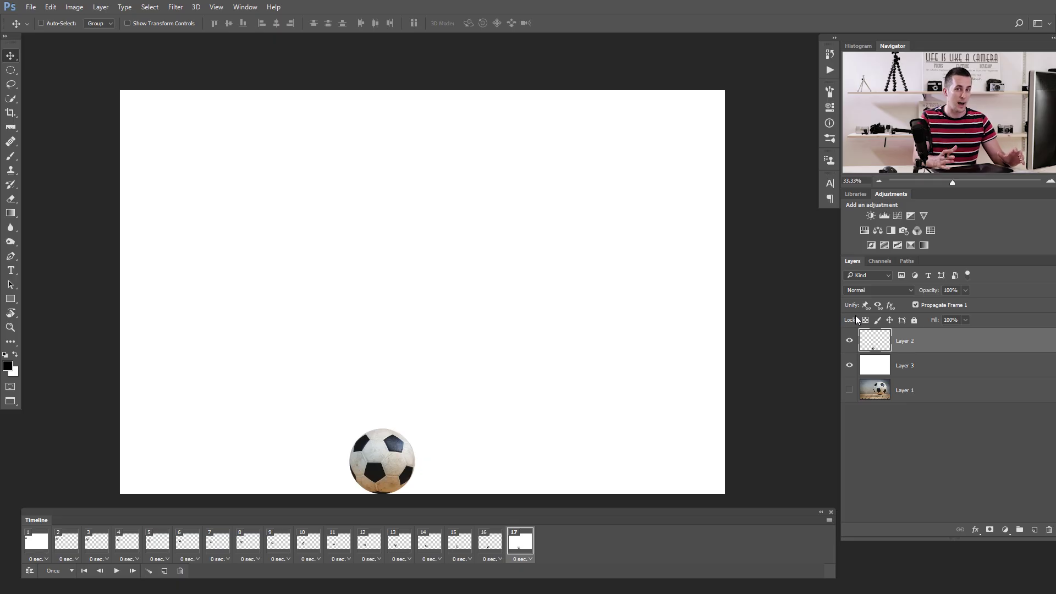
Step: Step through the generated frames one by one up to frame 9
left_click(67, 544)
left_click(98, 546)
left_click(129, 547)
left_click(165, 547)
left_click(187, 545)
left_click(217, 546)
left_click(247, 546)
left_click(279, 543)
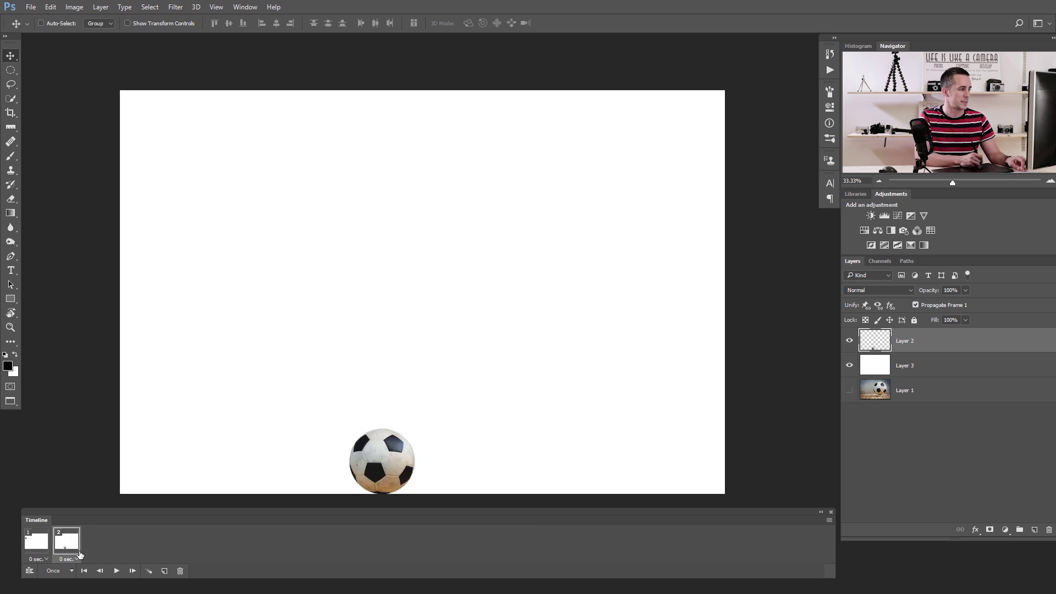
Step: Tween frames 1 and 2 again with All Layers, adding 15 in-between frames
key("ctrl")
left_click(35, 546, "shift")
left_click(149, 571)
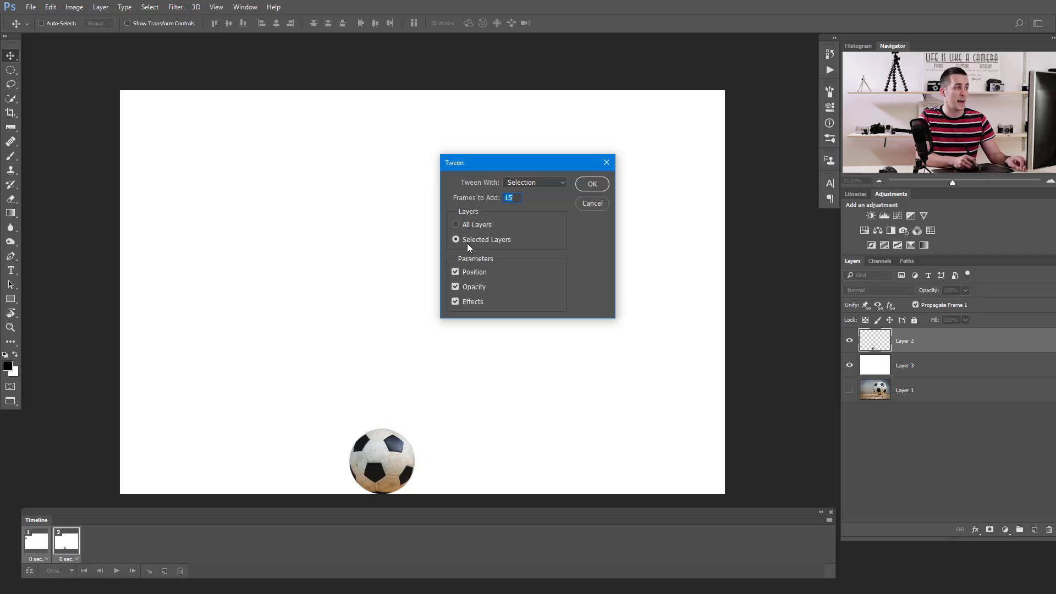
left_click(467, 225)
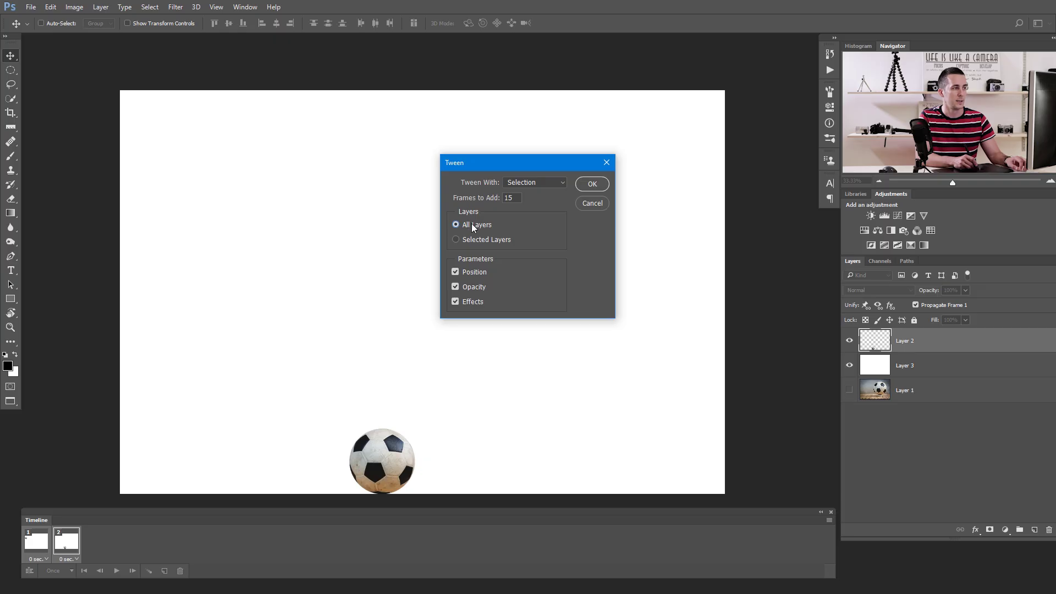
left_click(598, 187)
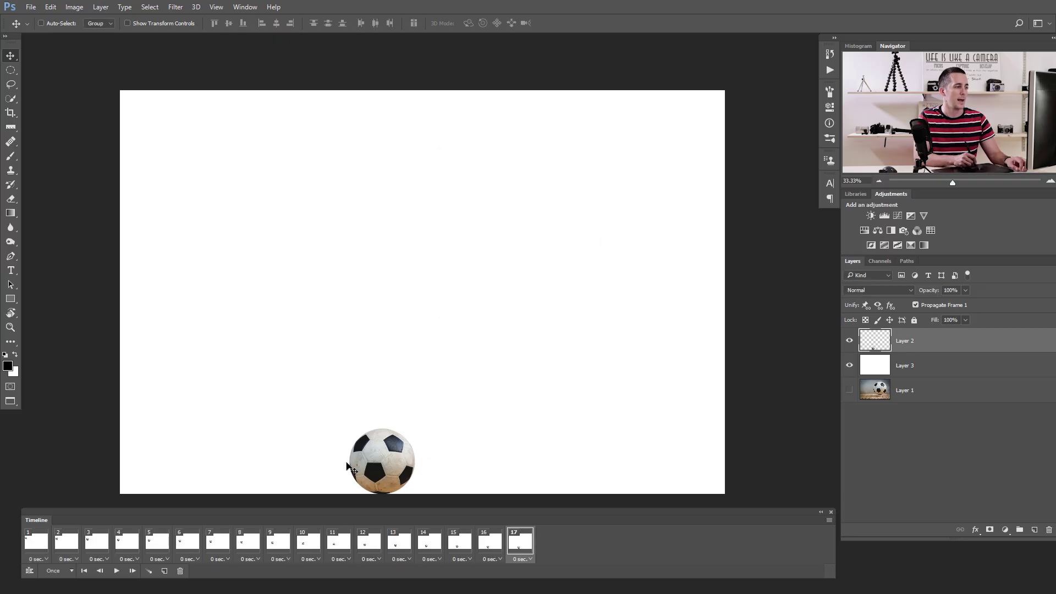
Step: Play the 17-frame animation several times, then check frames 16 and 17
left_click(117, 571)
left_click(117, 570)
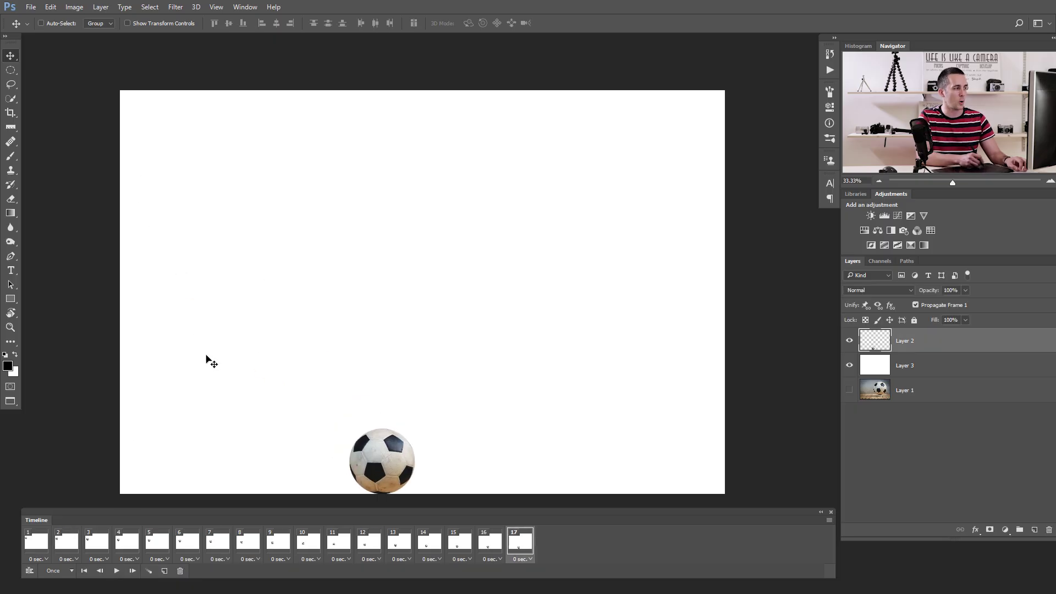
left_click(117, 571)
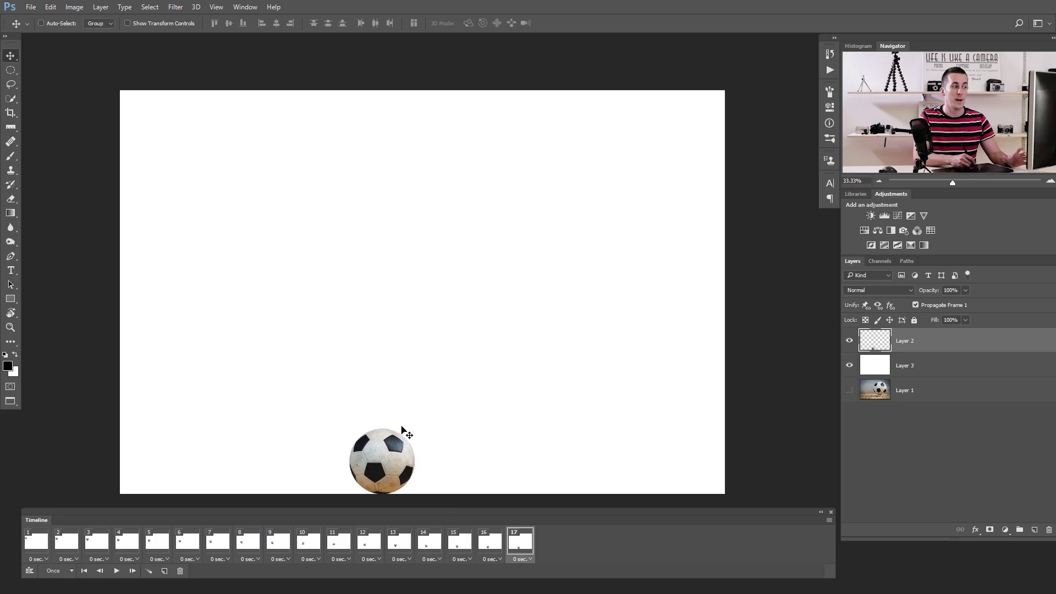
left_click(487, 544)
left_click(518, 544)
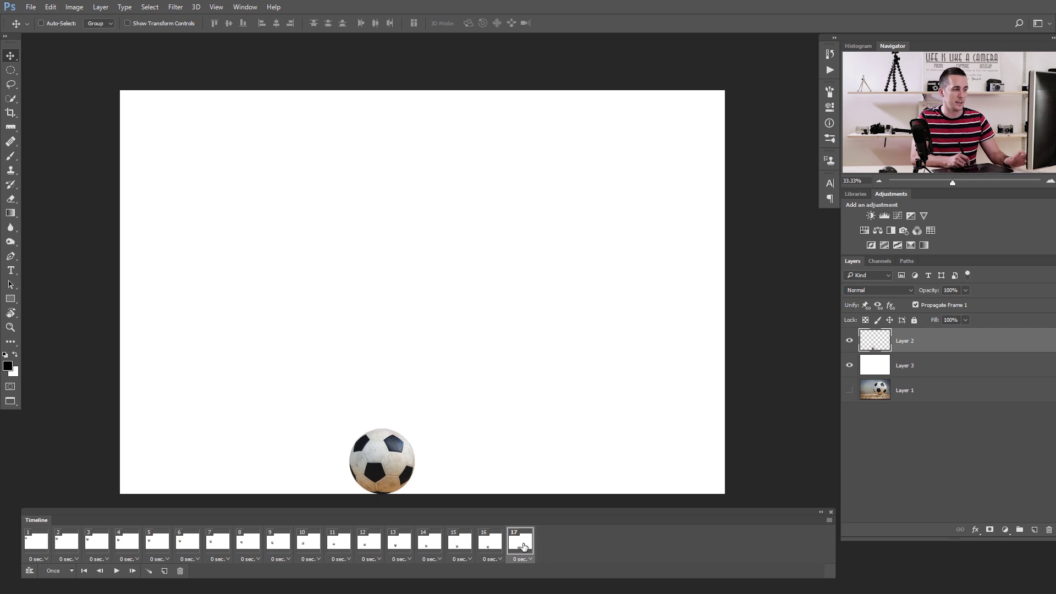
Step: Add frame 18 with the ball at the right edge and select frames 17 and 18
left_click(165, 571)
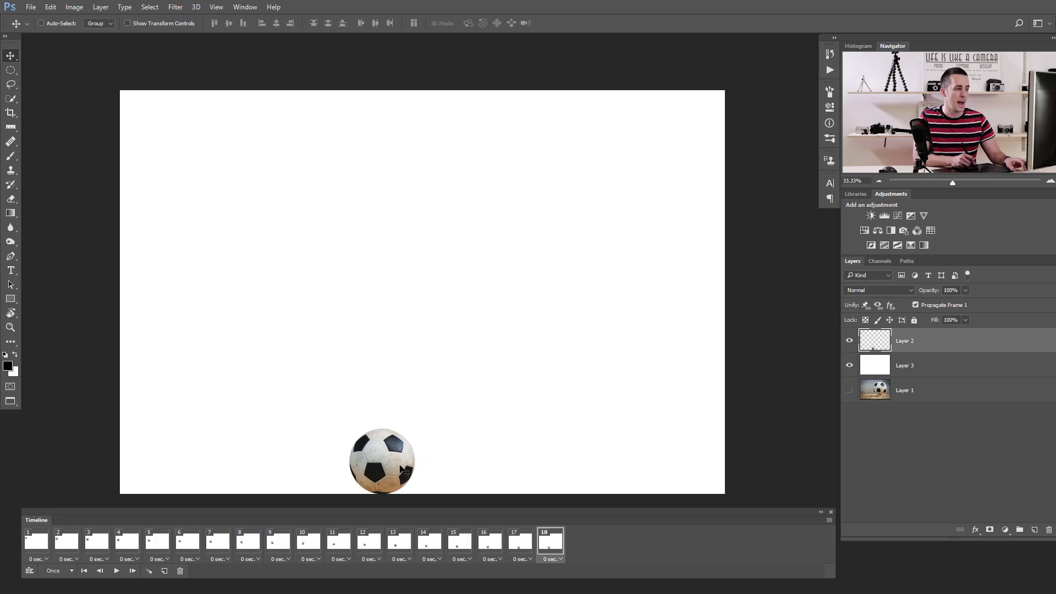
left_click_drag(389, 456, 764, 190)
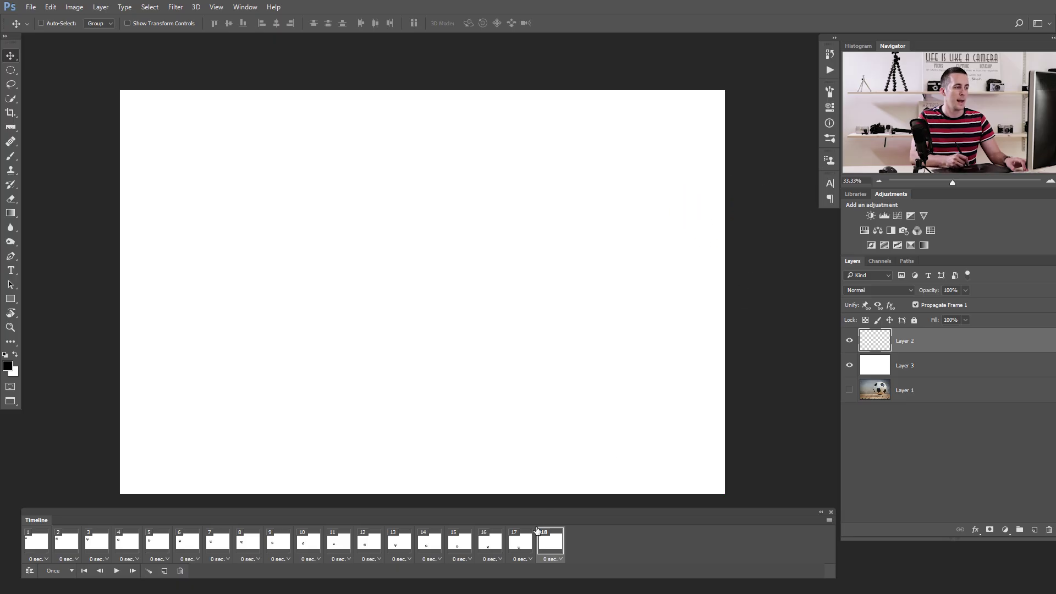
key("ctrl")
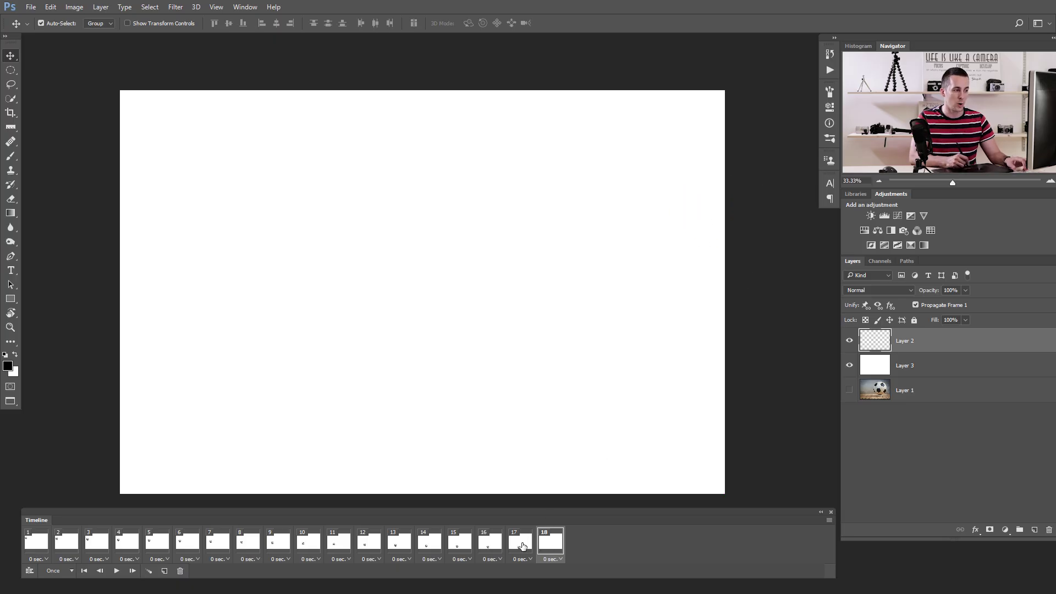
left_click(520, 546, "ctrl")
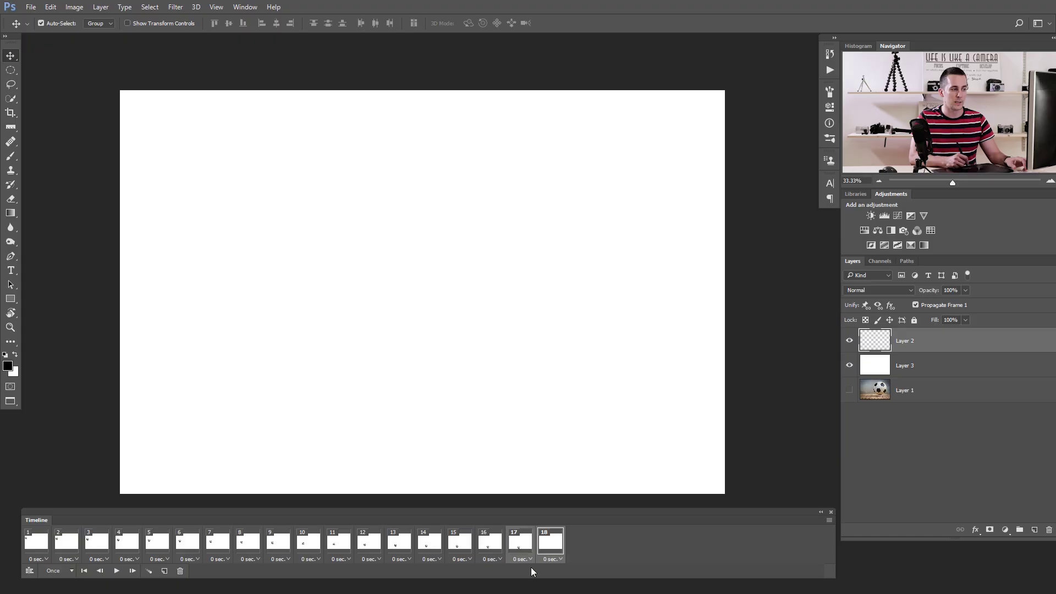
Step: Tween 15 in-between frames from frame 17 to 18 and preview the playback
left_click(151, 573)
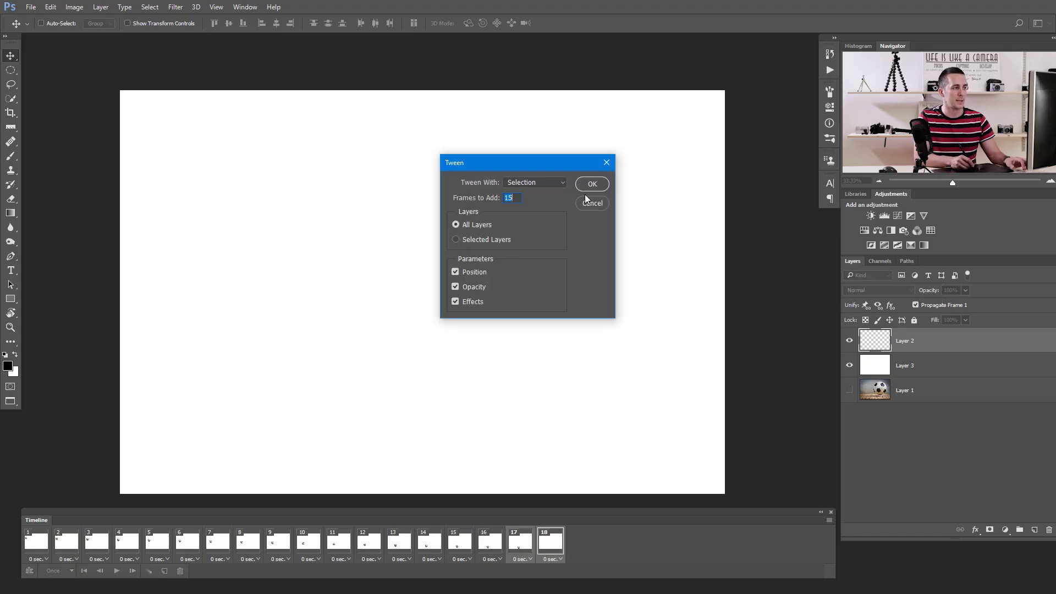
left_click(592, 184)
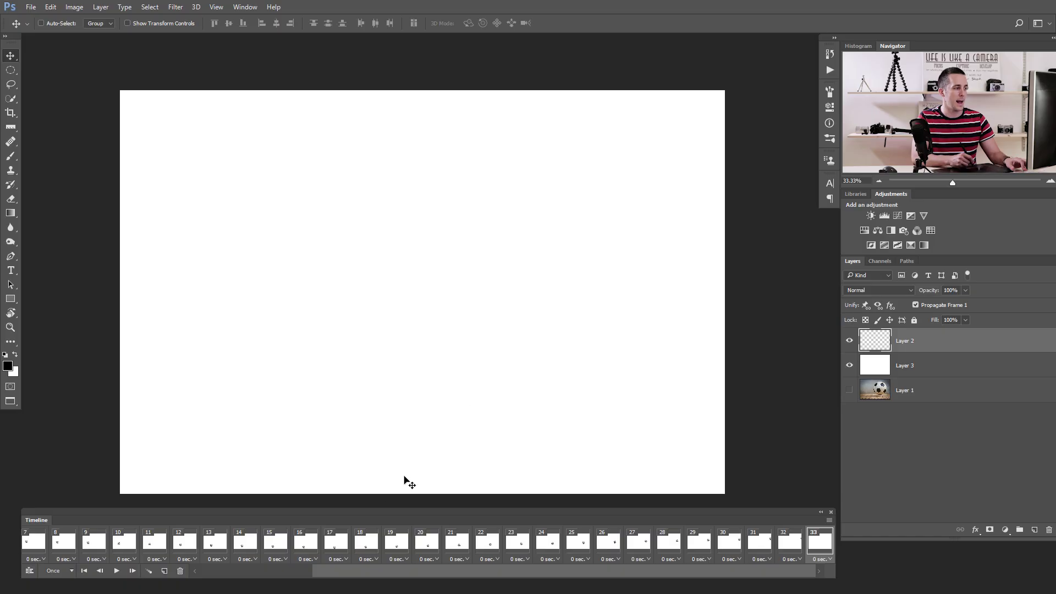
left_click(116, 570)
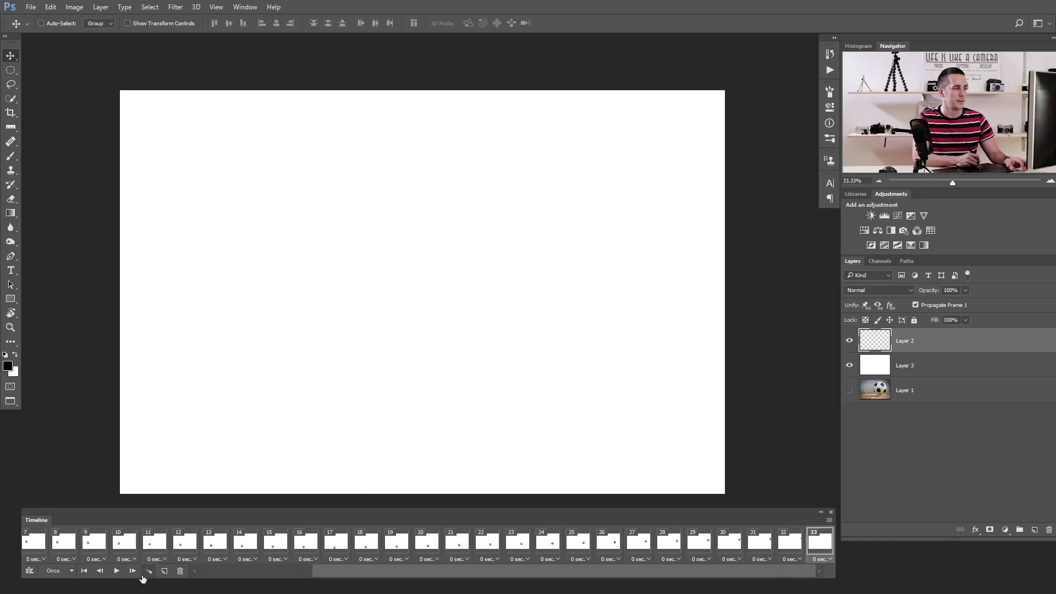
left_click(116, 571)
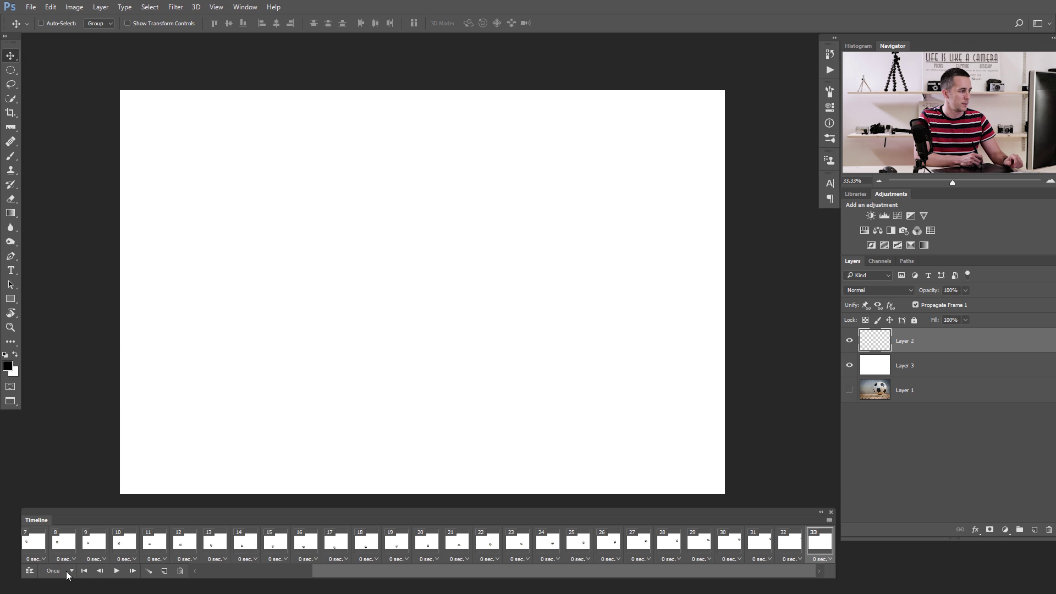
Step: Set the timeline looping option to Forever and play the 33-frame animation
left_click(50, 571)
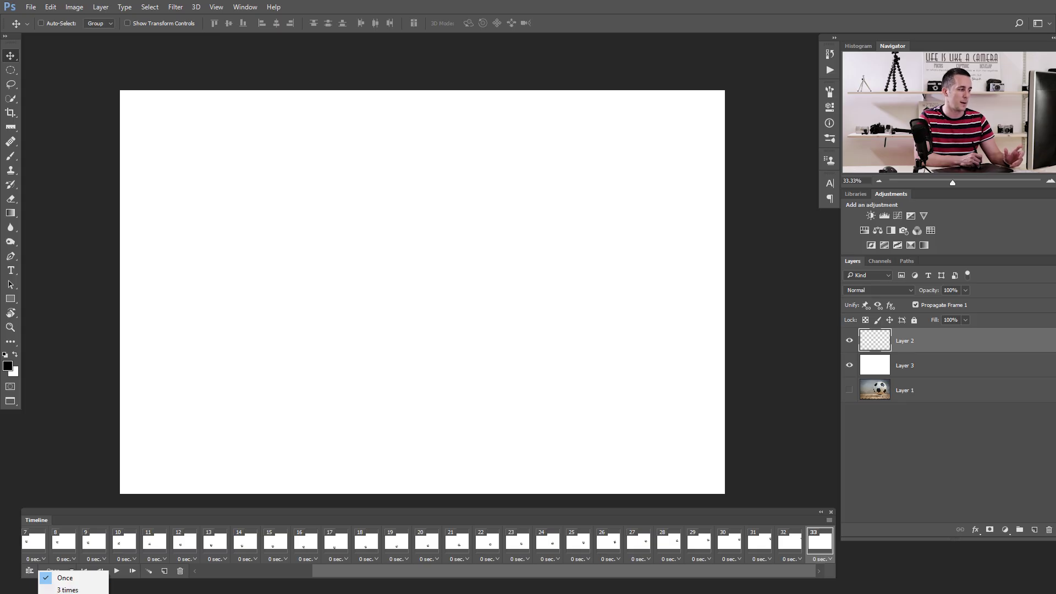
left_click(66, 593)
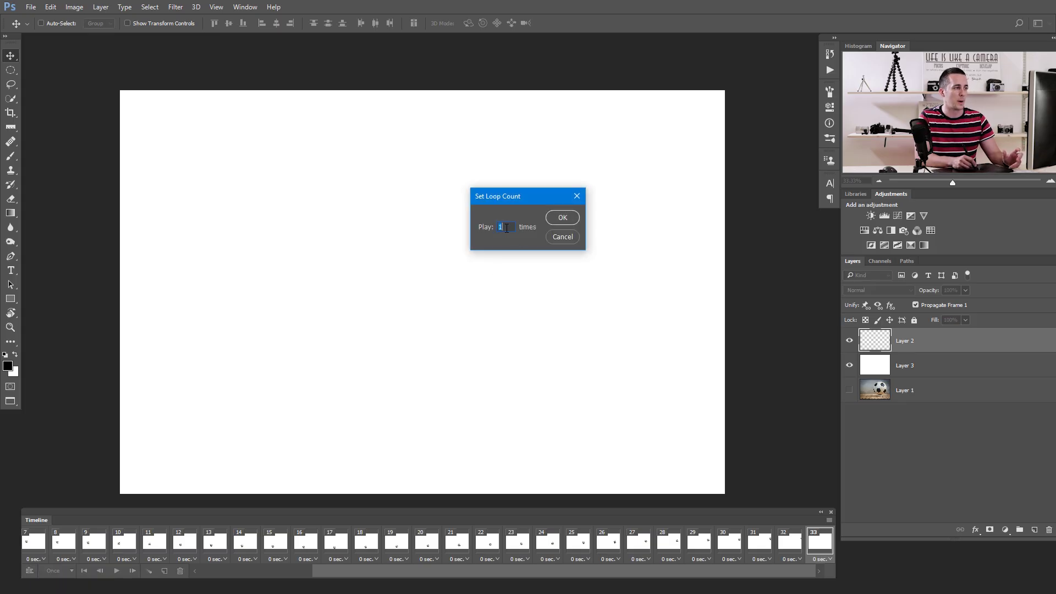
left_click(561, 238)
left_click(60, 571)
left_click(66, 593)
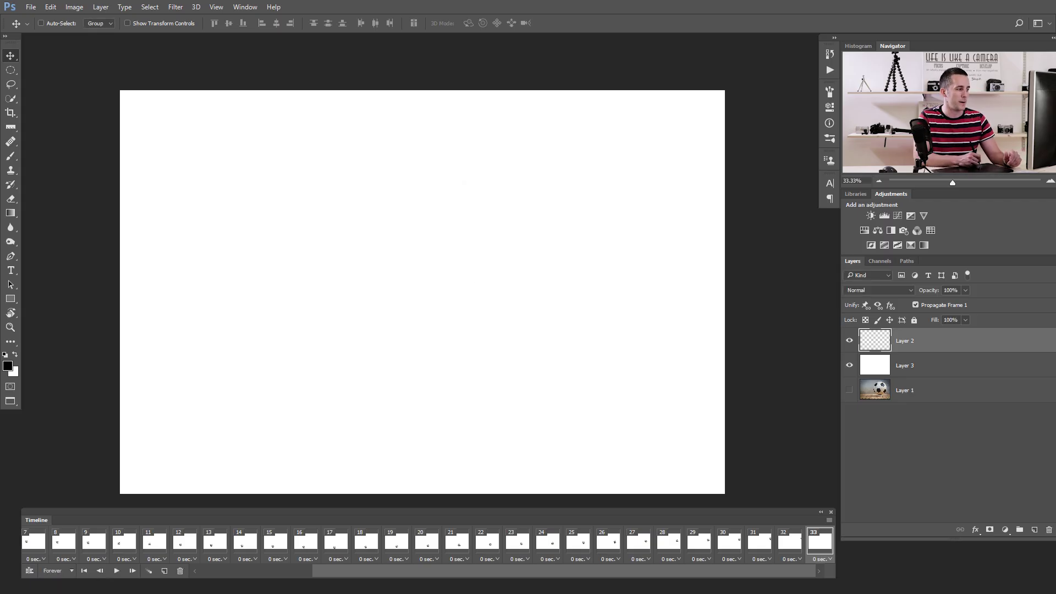
left_click(116, 571)
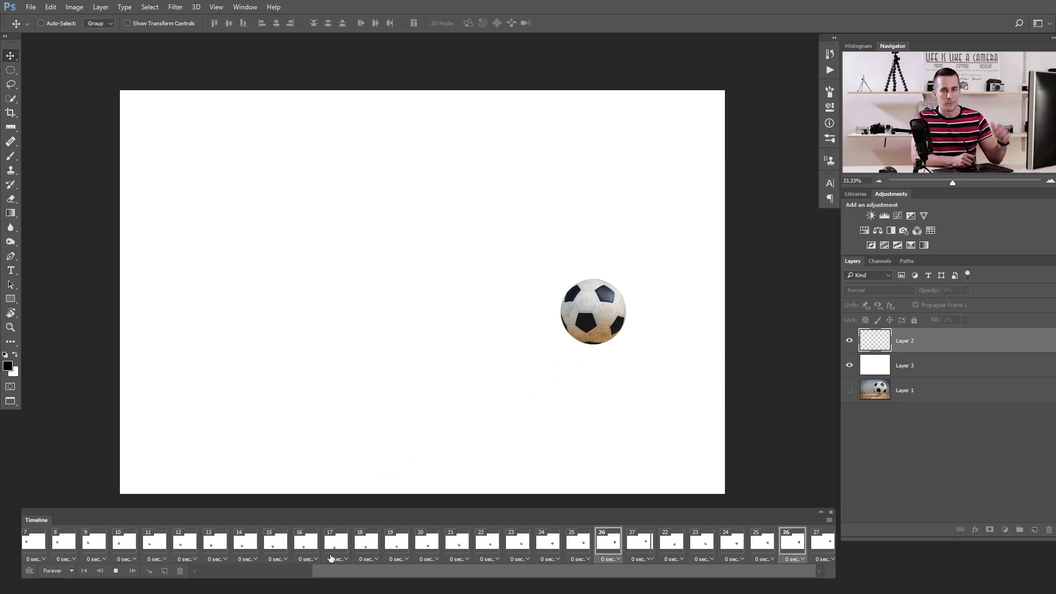
left_click(116, 570)
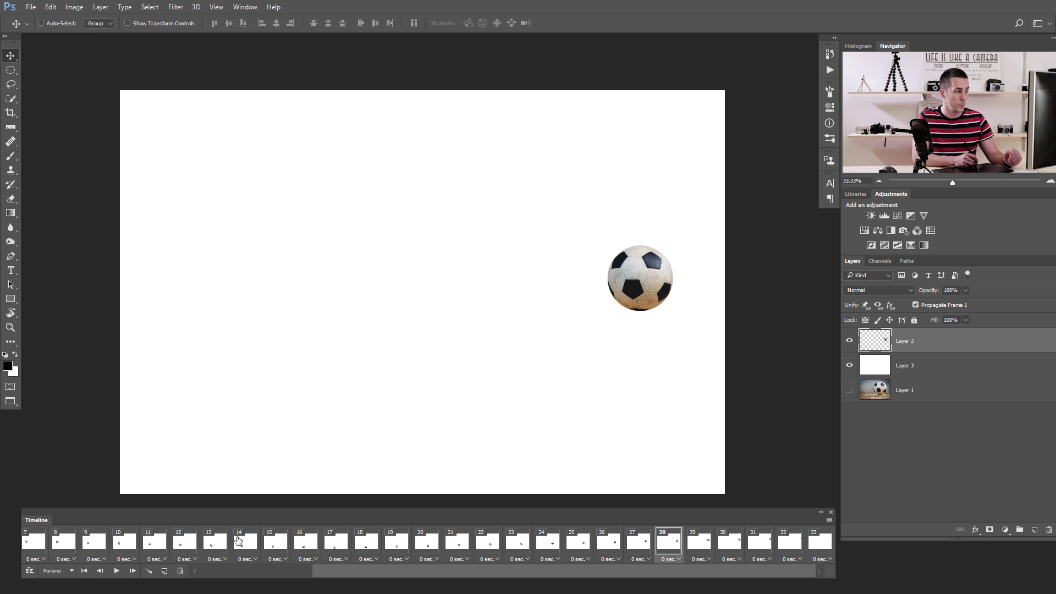
left_click_drag(417, 572, 293, 571)
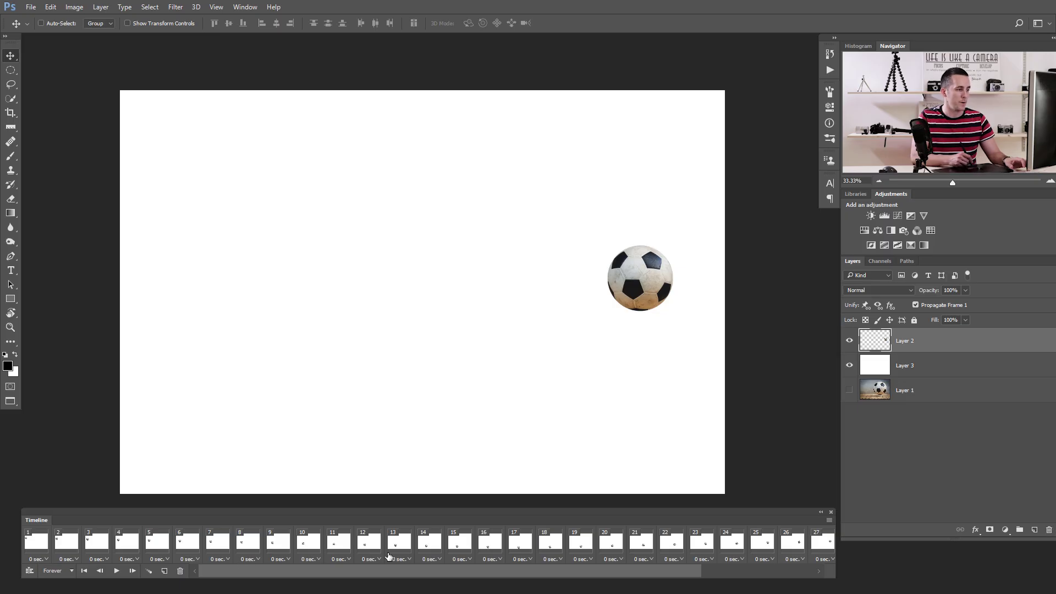
left_click_drag(667, 569, 778, 563)
left_click_drag(516, 574, 413, 573)
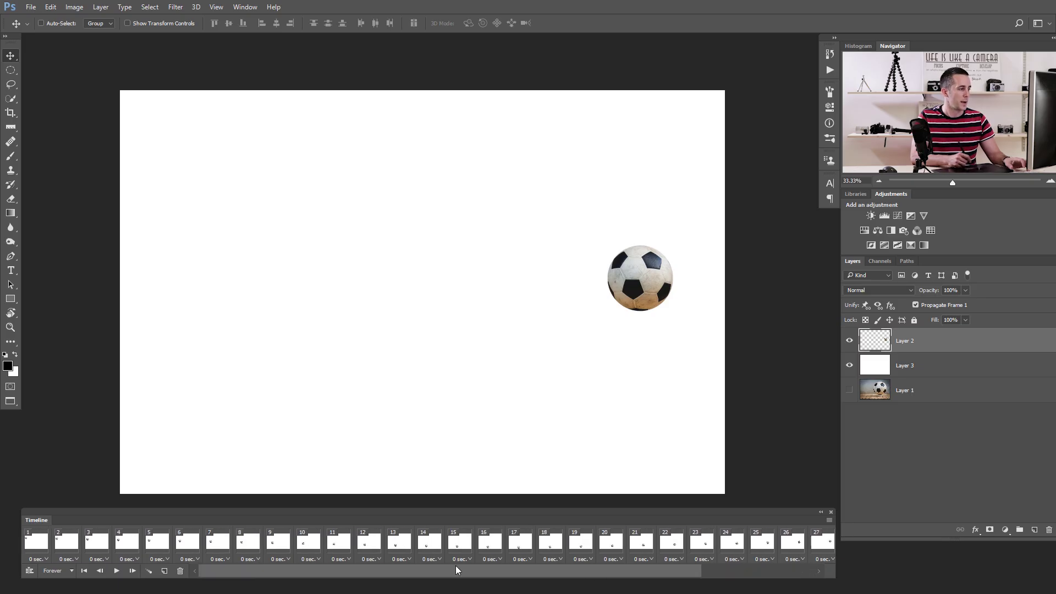
Step: Set every frame's delay to 0.5 seconds, then play and stop the animation
left_click(37, 546)
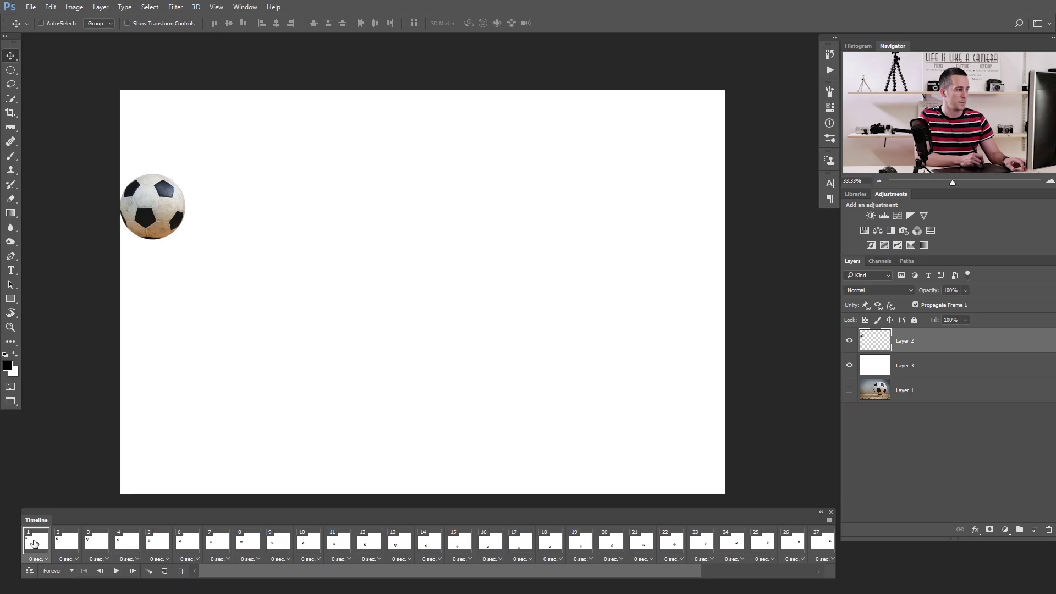
left_click_drag(338, 570, 451, 569)
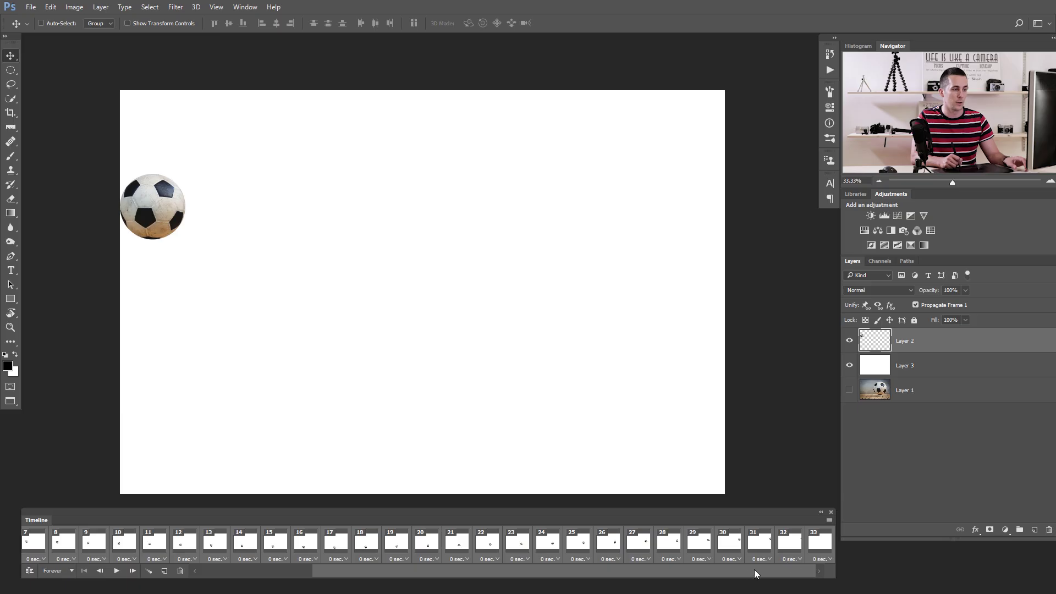
left_click_drag(746, 571, 627, 570)
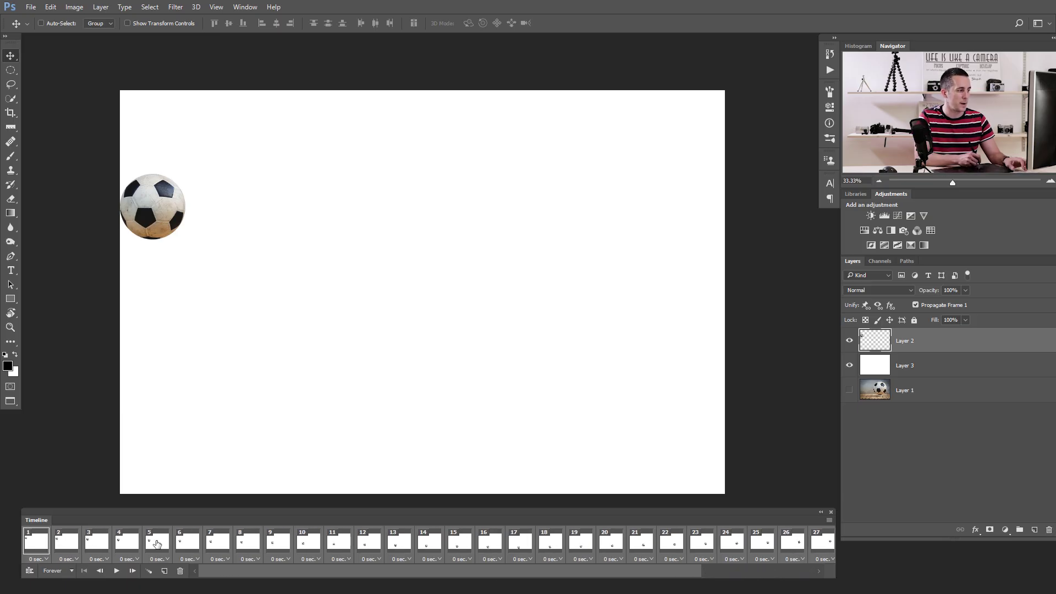
left_click(40, 559)
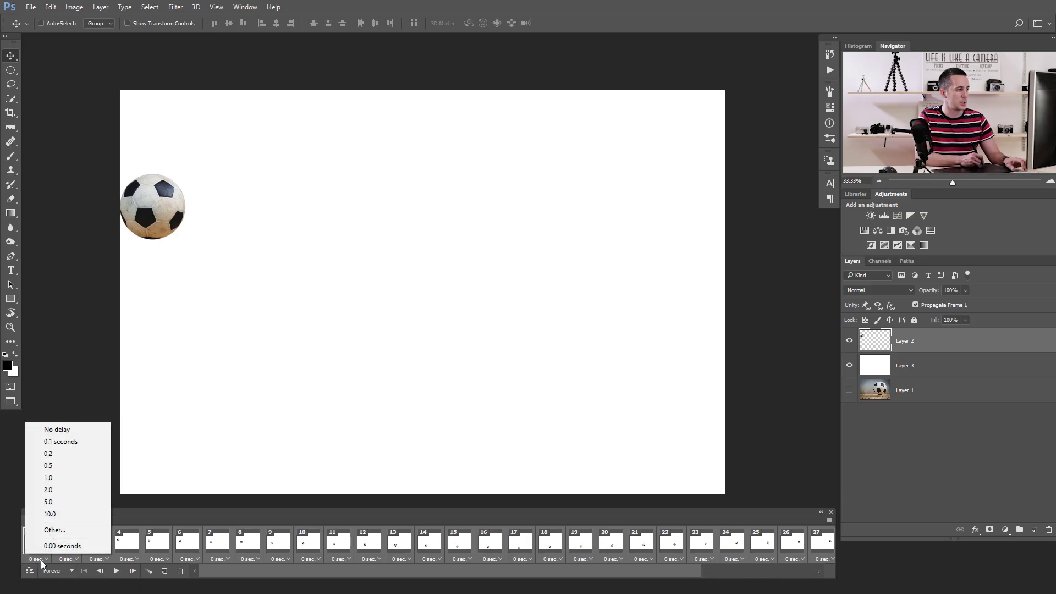
left_click(56, 465)
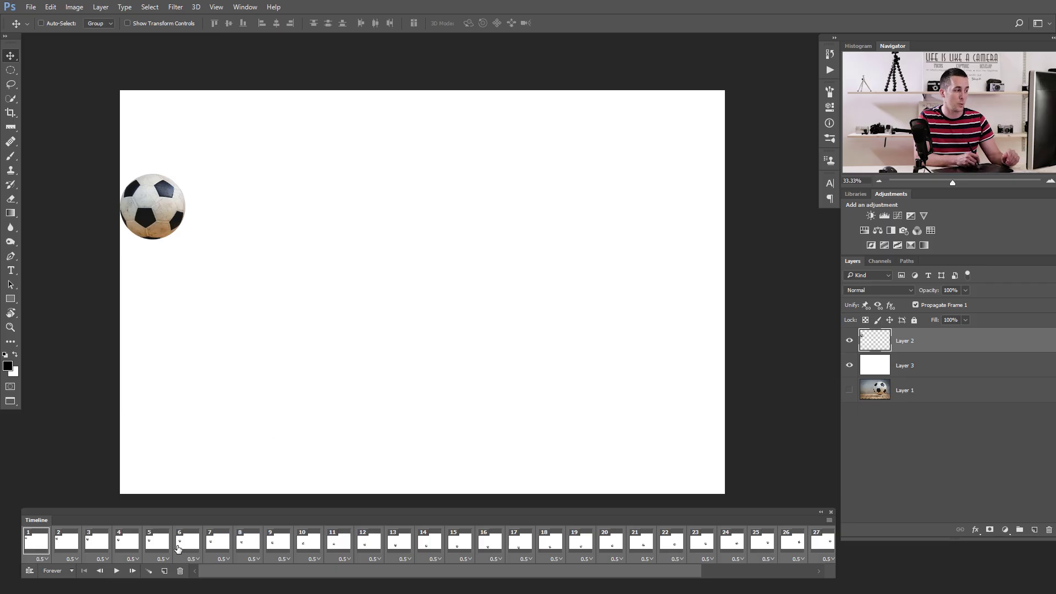
left_click(116, 572)
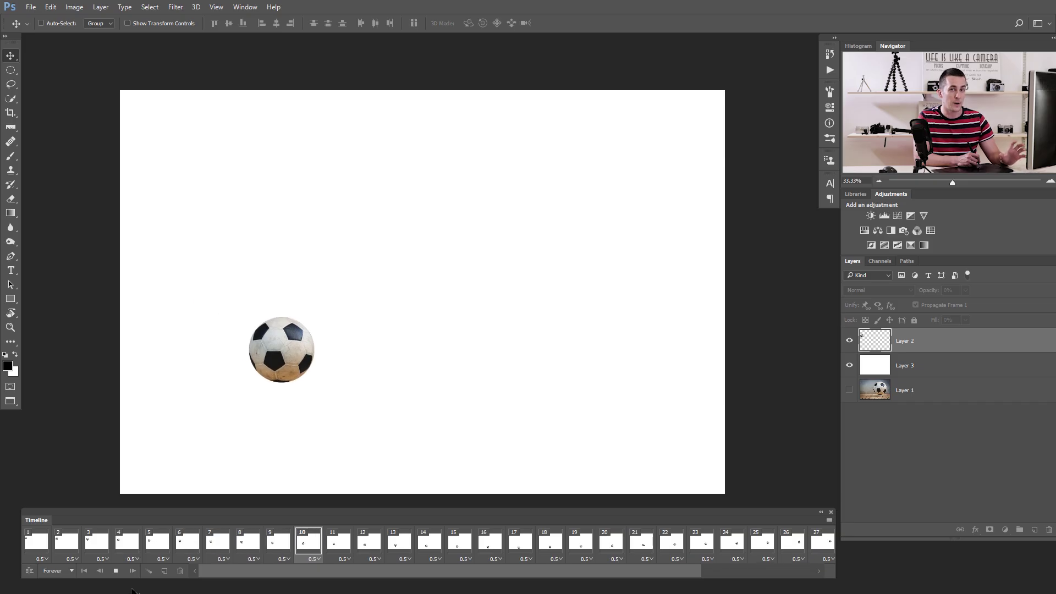
left_click(118, 572)
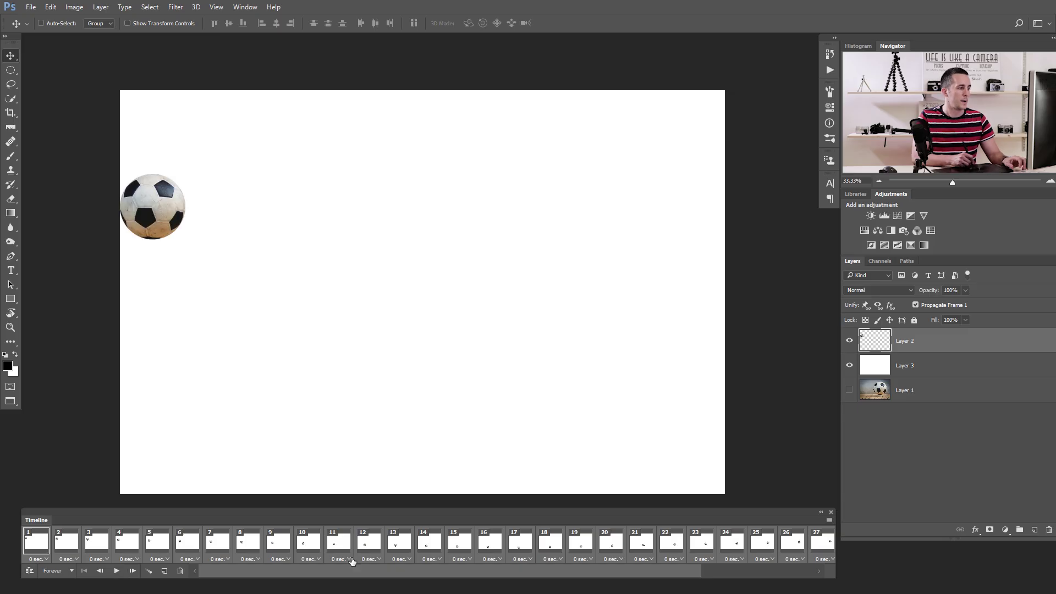
Step: Give frame 17, where the ball reaches the bottom, a 1.0-second delay
left_click(370, 547)
left_click(395, 550)
left_click(428, 550)
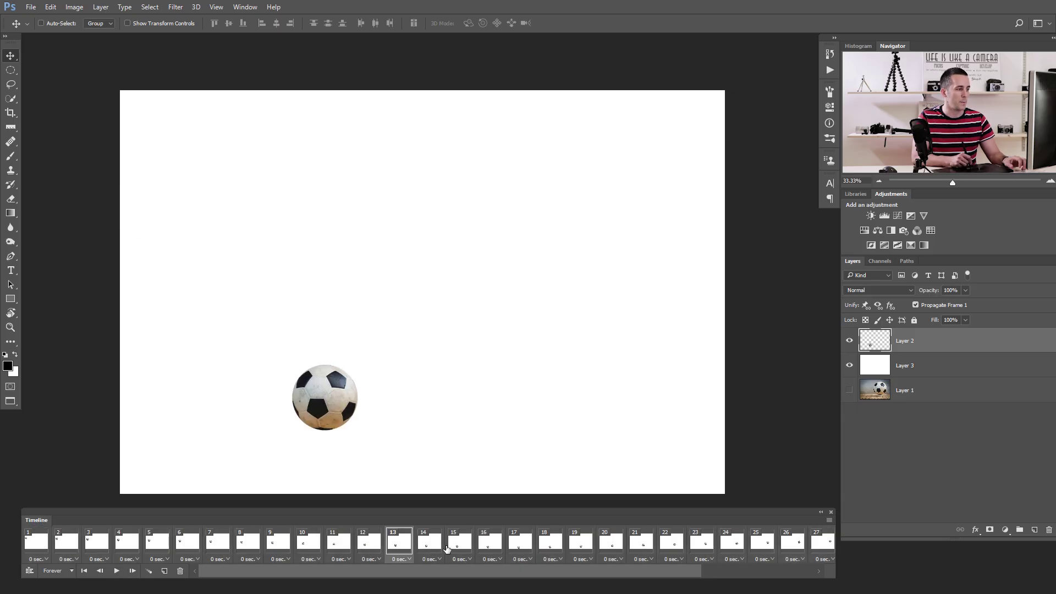
left_click(460, 550)
left_click(489, 550)
left_click(525, 550)
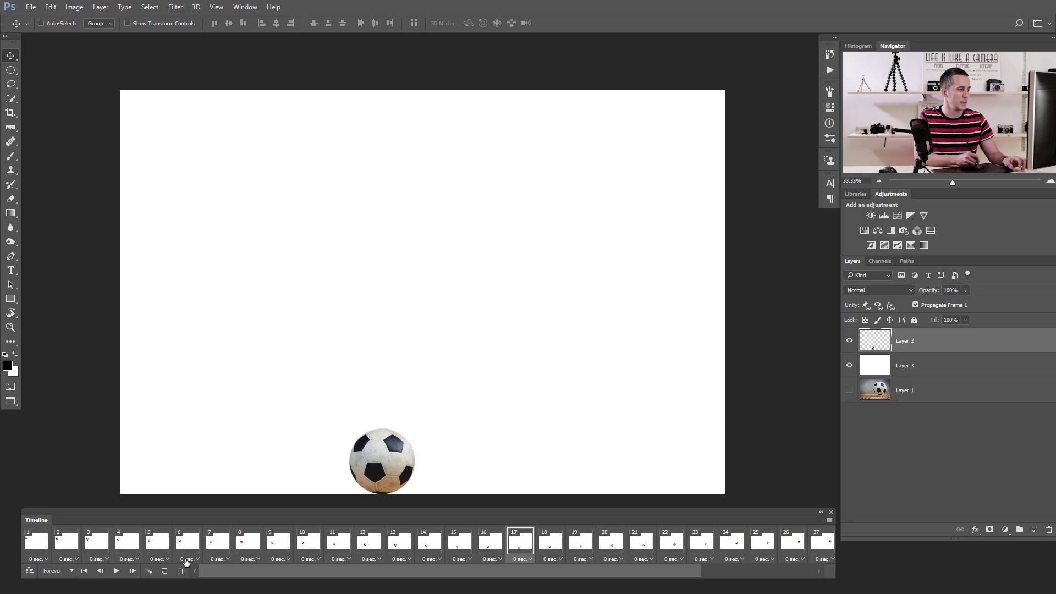
left_click(523, 560)
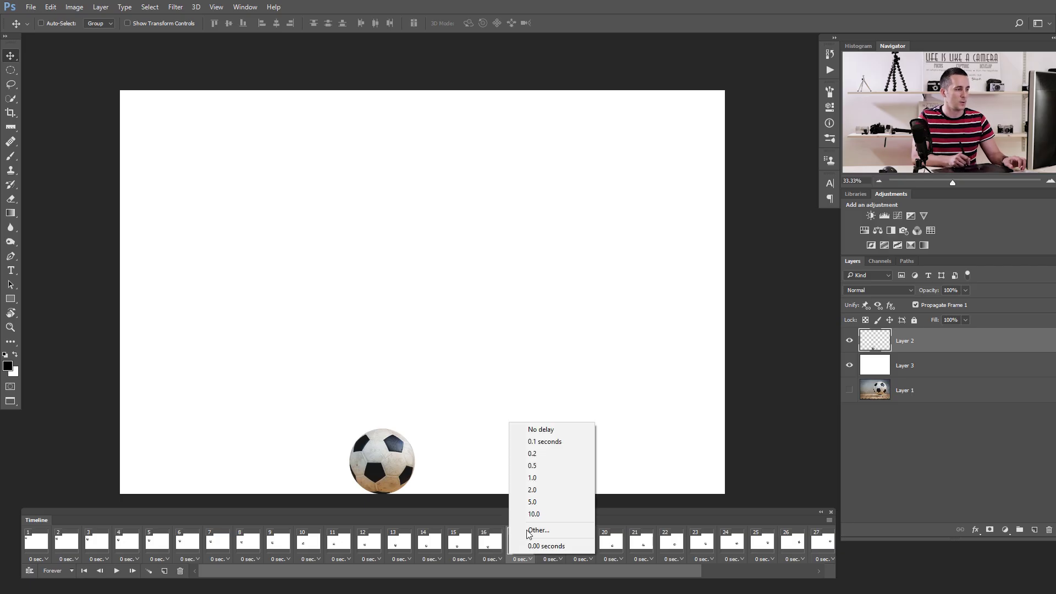
left_click(539, 478)
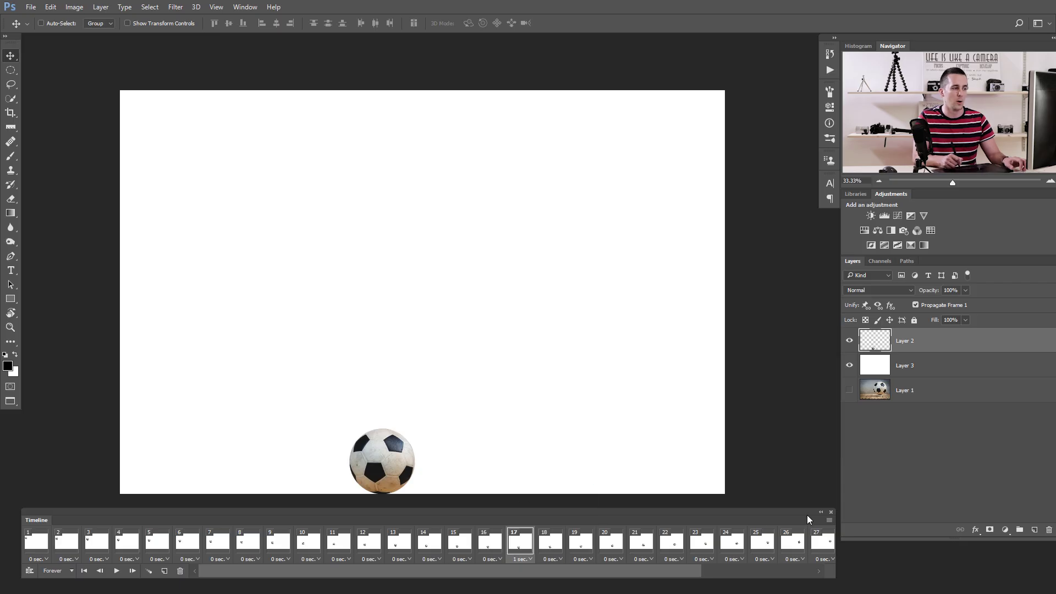
Step: Play the animation from frame 1 to preview the pause, then stop it
left_click(36, 542)
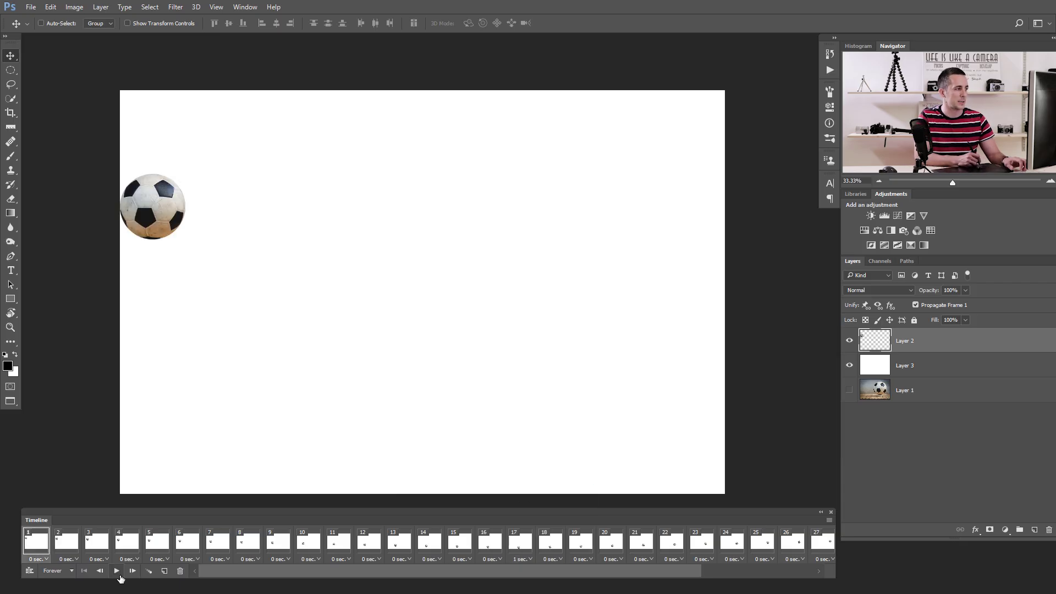
left_click(116, 570)
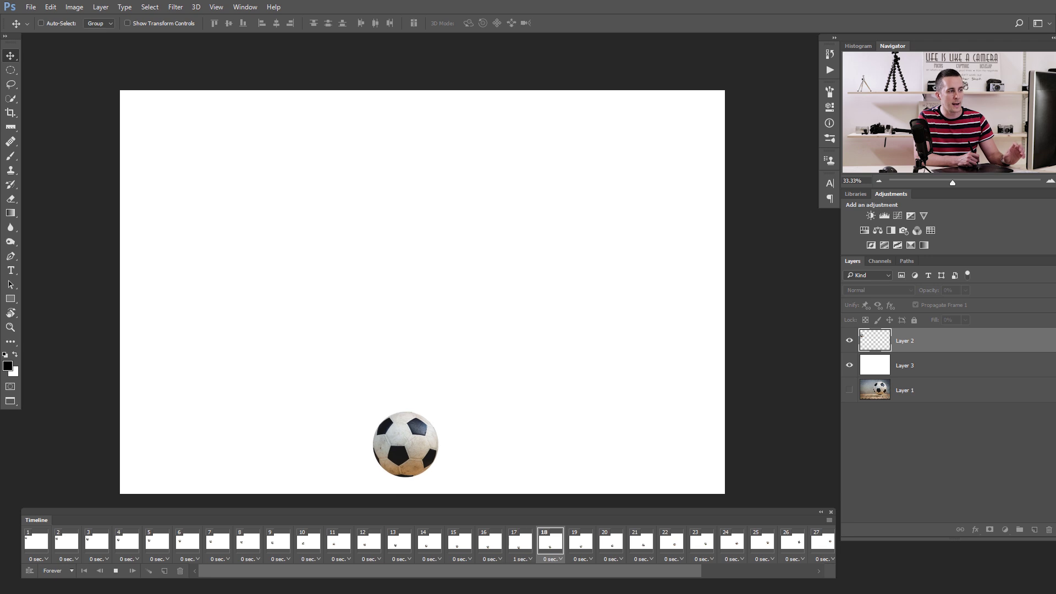
left_click(117, 570)
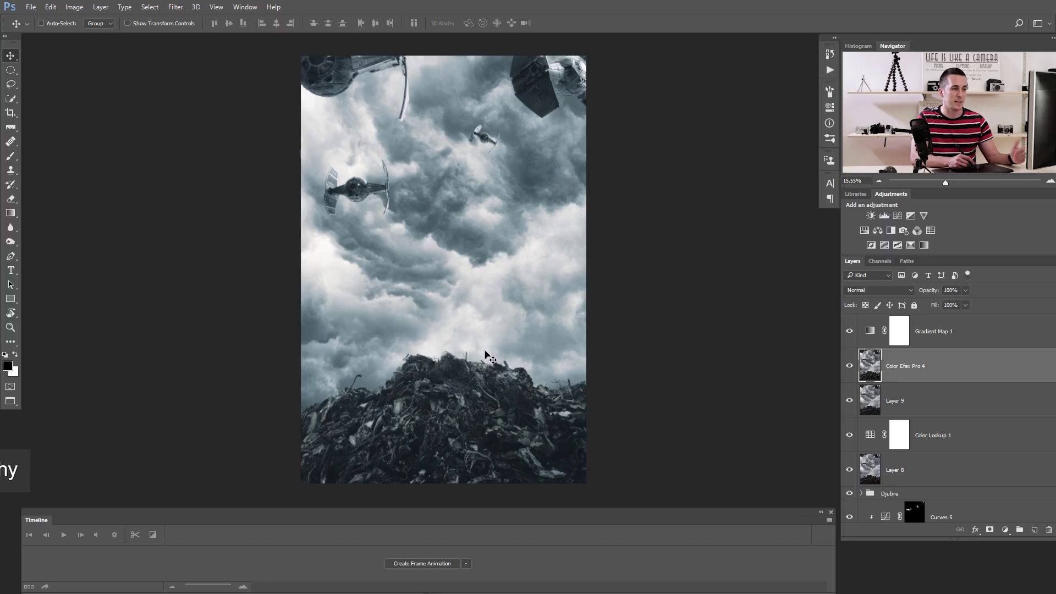
Step: Show the Timeline panel and create a frame animation for the Star wars concept composite
left_click(244, 7)
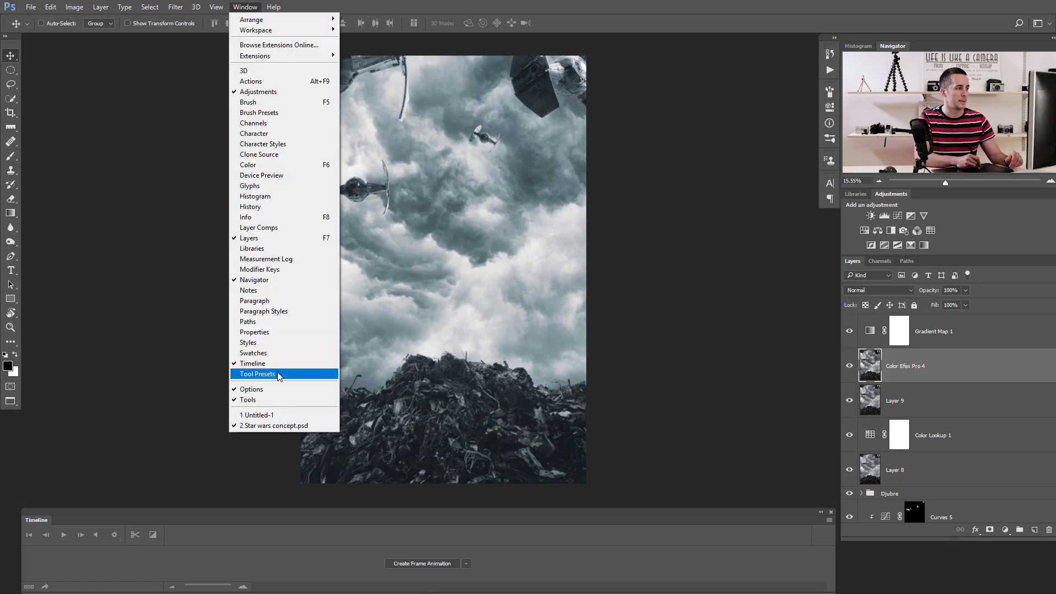
left_click(385, 522)
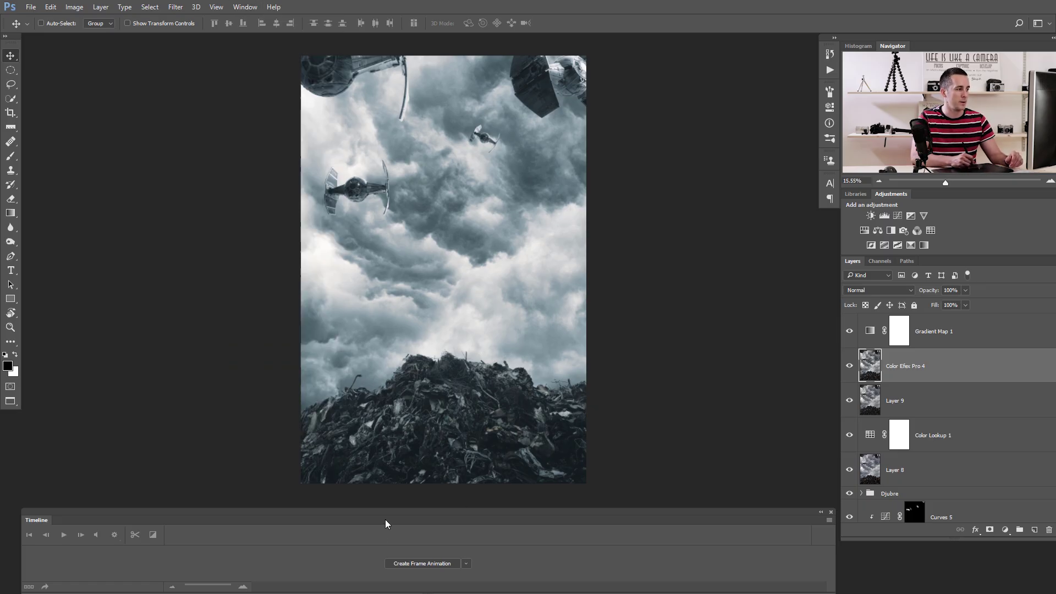
left_click(418, 562)
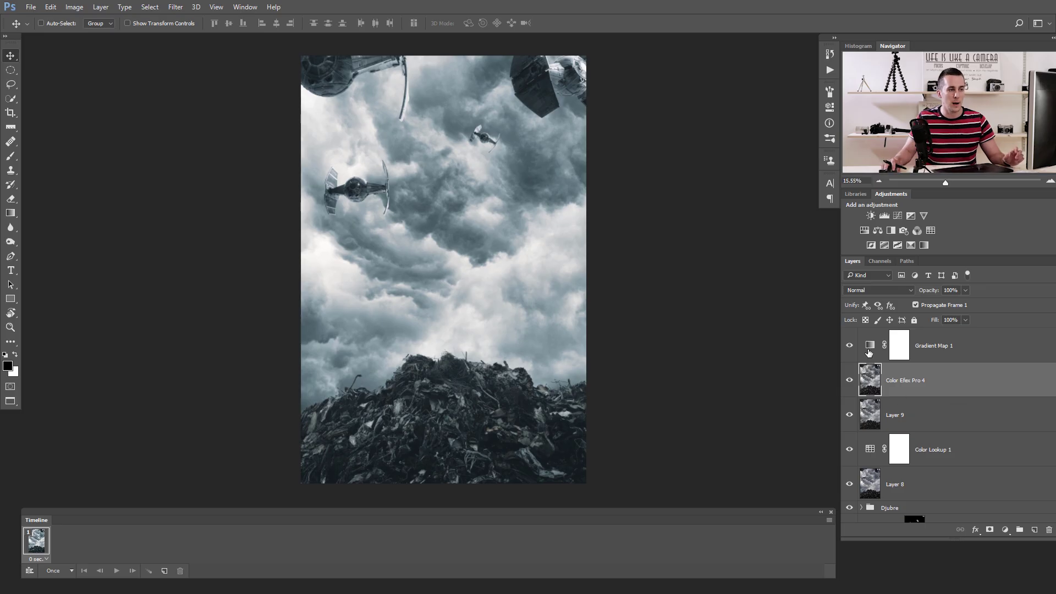
Step: Hide the junk pile, Curves 5, Curves 4 and Hue/Saturation 3 on the TIE fighters
left_click_drag(852, 345, 851, 482)
scroll(865, 412, "down", 3)
left_click(862, 404)
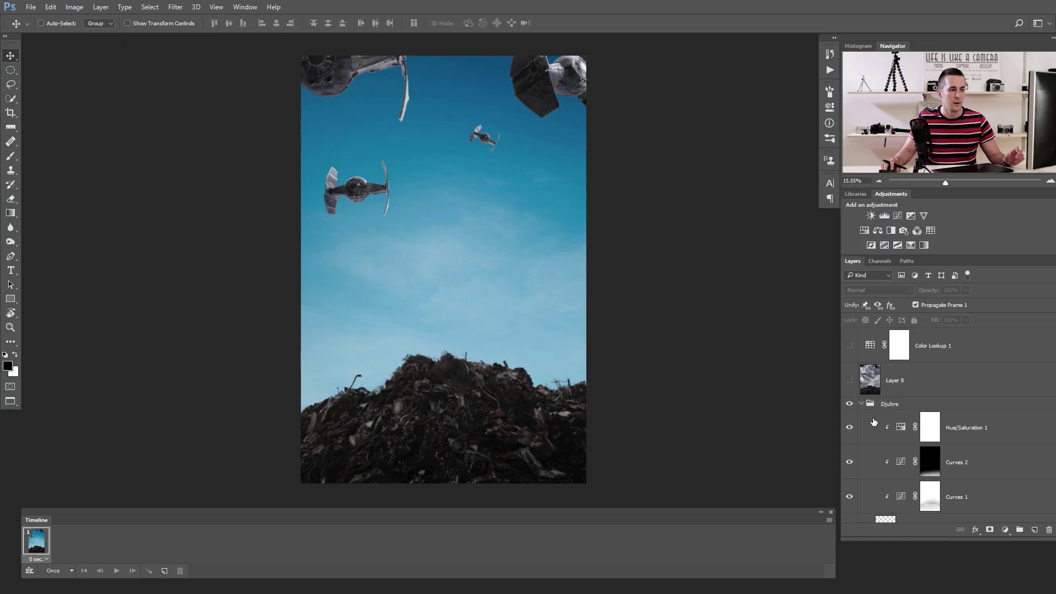
scroll(856, 392, "down", 1)
left_click_drag(856, 455, 851, 497)
scroll(851, 497, "down", 4)
left_click(849, 427)
left_click(849, 392)
left_click(849, 462)
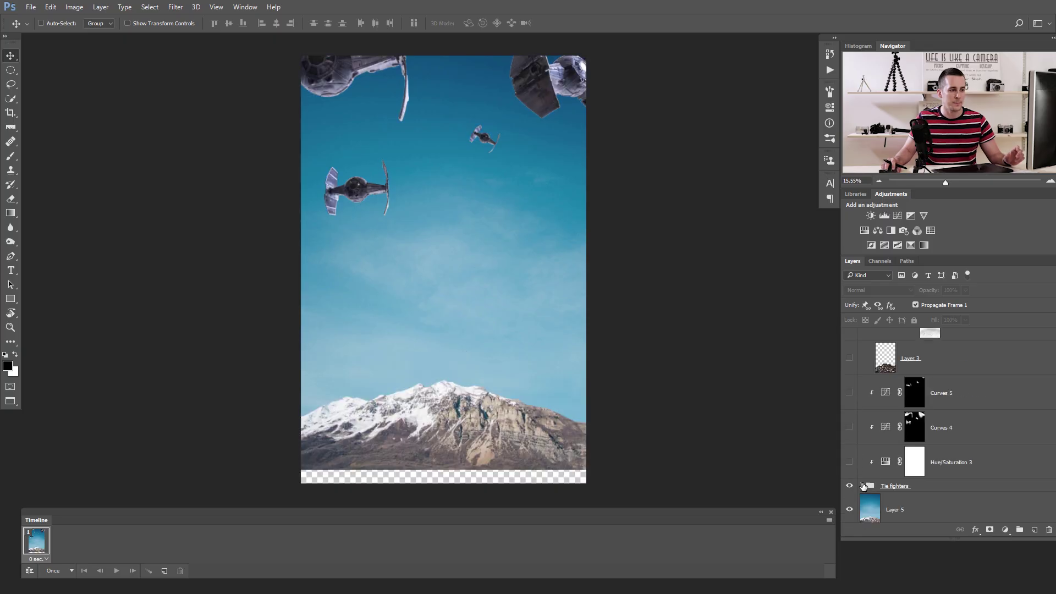
left_click(861, 485)
scroll(853, 440, "down", 4)
left_click_drag(847, 375, 849, 474)
scroll(849, 473, "down", 4)
Step: Hide Layer 5 and Hue/Saturation 4, then delete Layer 5
left_click(850, 375)
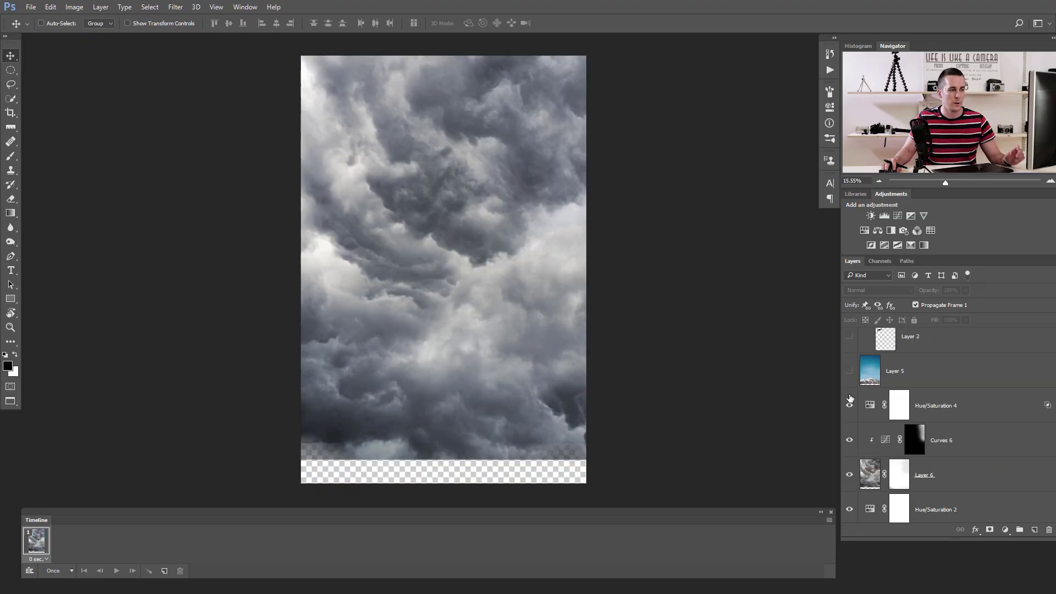
left_click(850, 404)
left_click(866, 380)
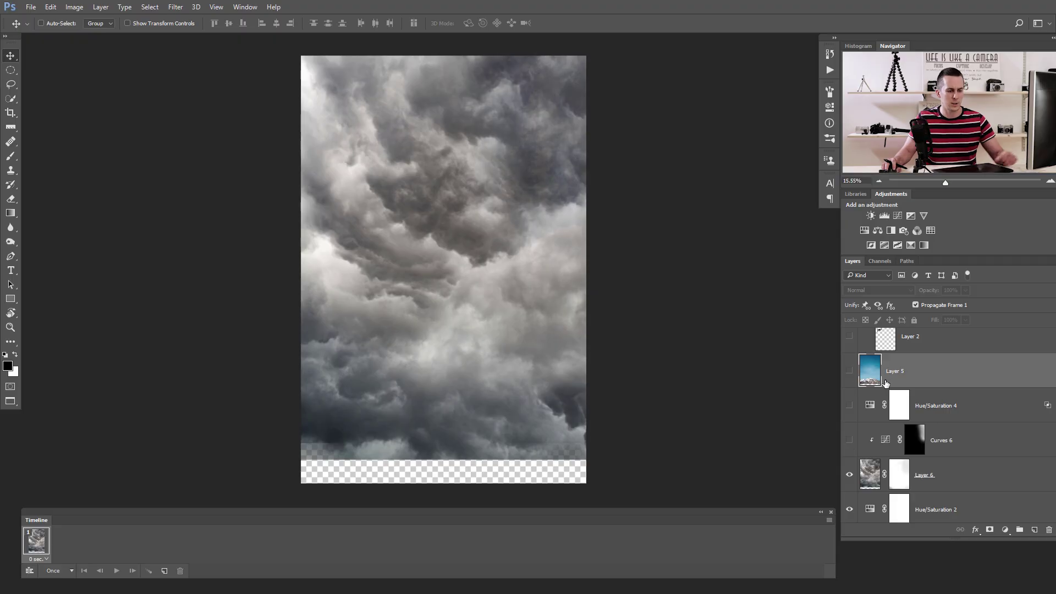
key("Delete")
Step: Hide the Layer 6 storm clouds, Hue/Saturation 2 and Curves 3, and select Layer 7
scroll(882, 384, "down", 1)
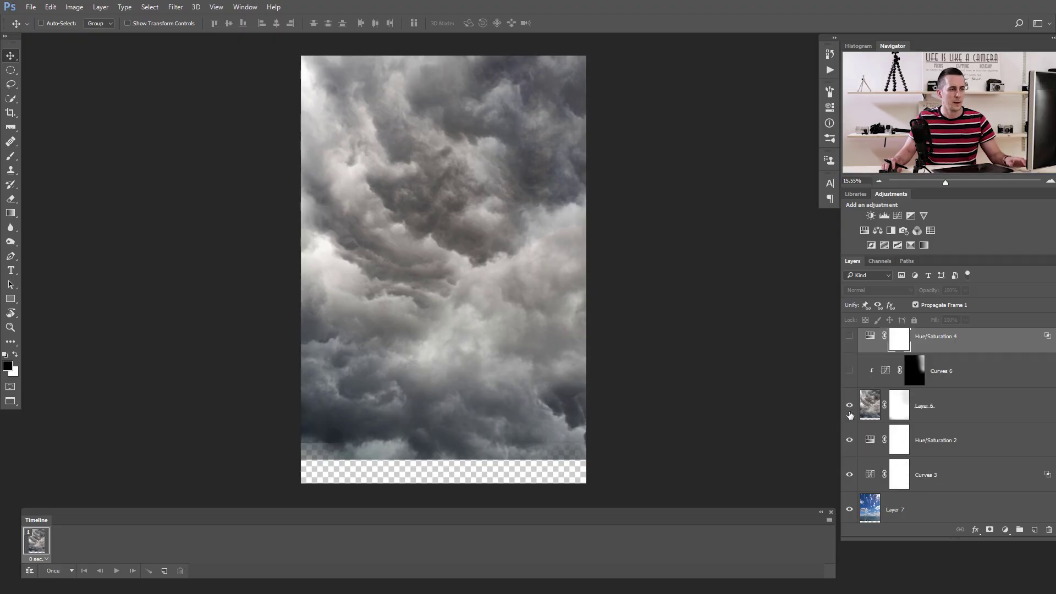
left_click(849, 405)
left_click(849, 440)
left_click(849, 476)
scroll(860, 487, "down", 1)
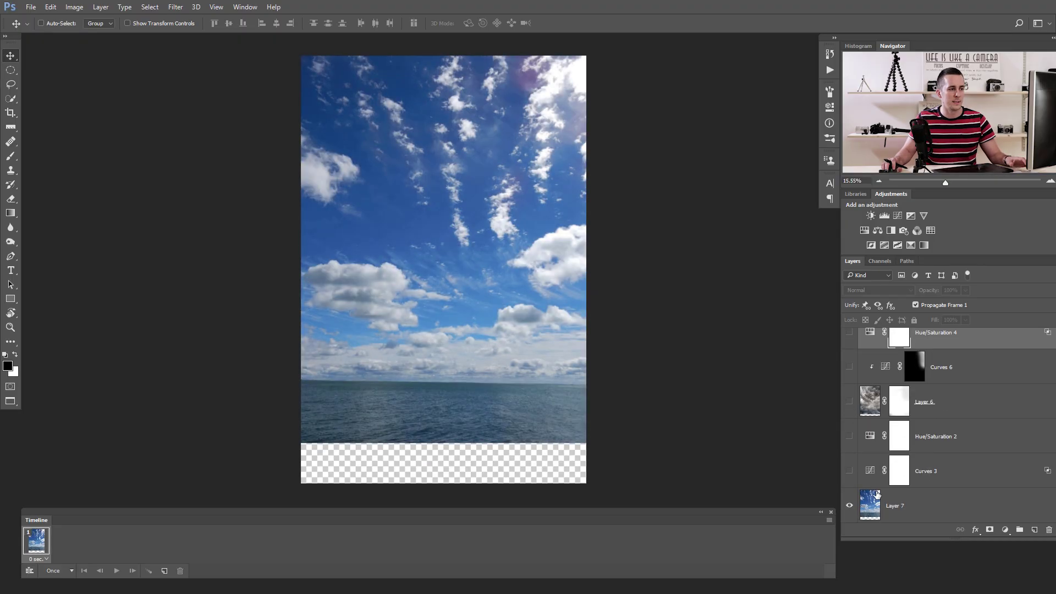
left_click(874, 496)
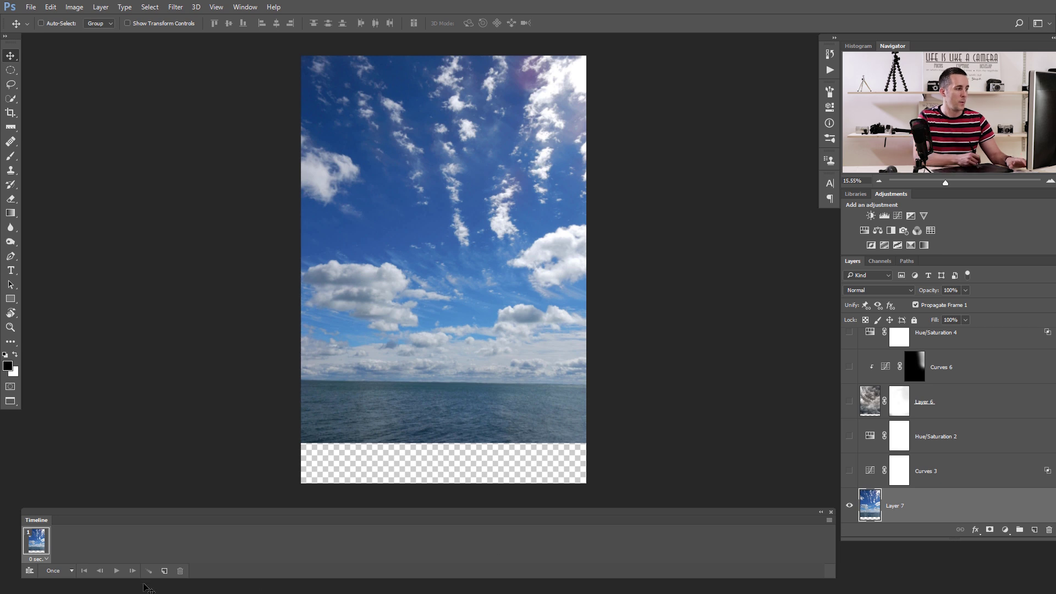
Step: Add frames 2–4, showing the Layer 6 storm clouds on frame 4
left_click(164, 572)
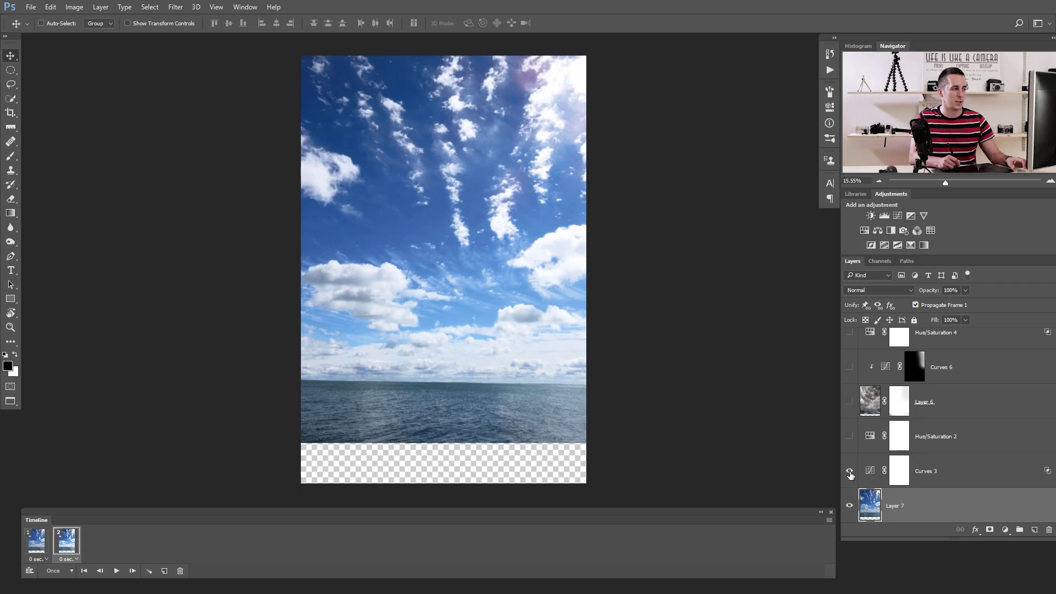
left_click(39, 546)
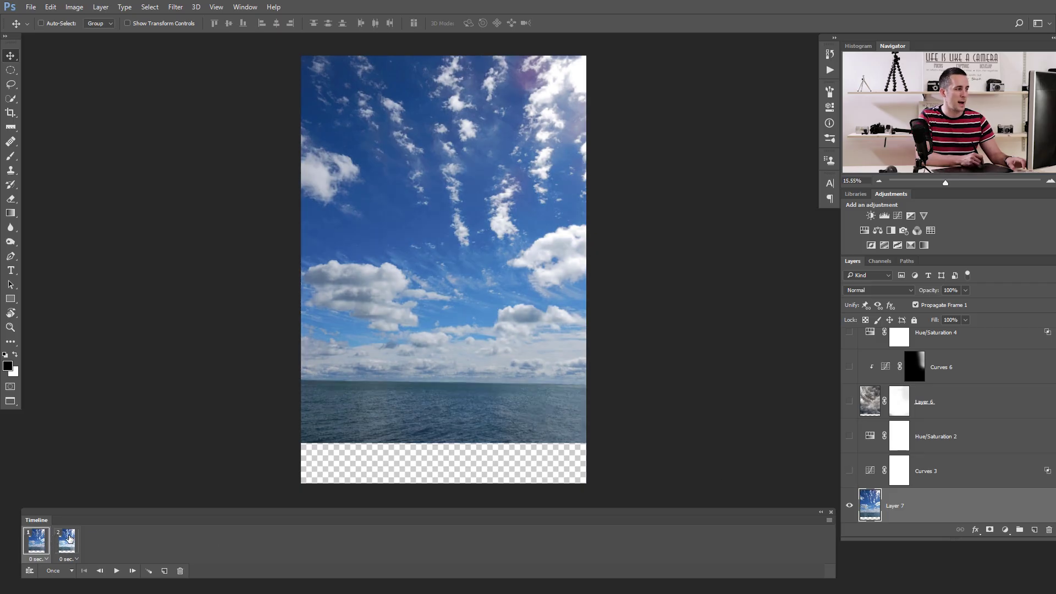
left_click(70, 545)
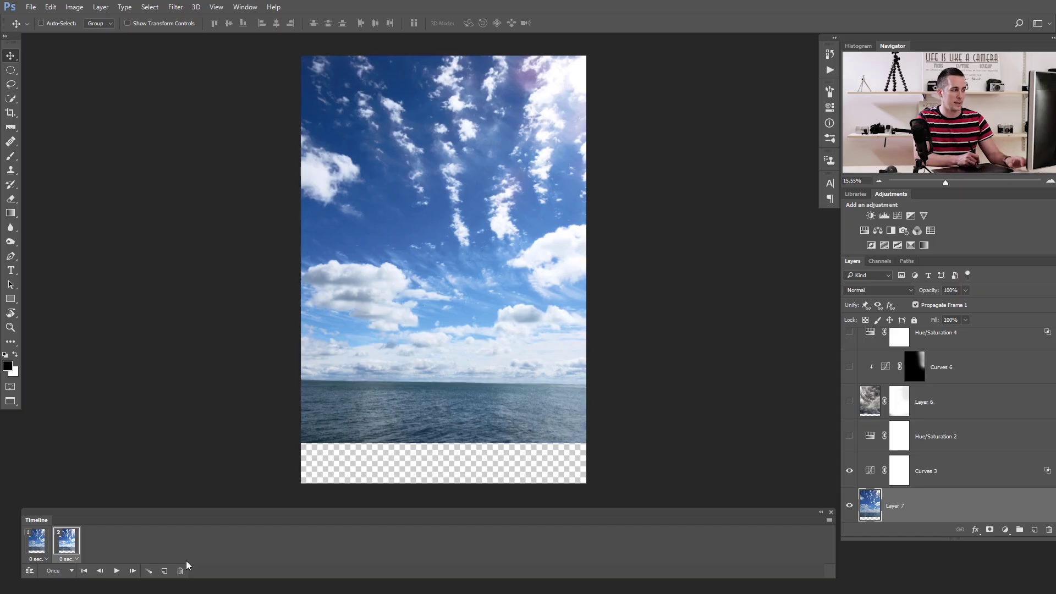
left_click(164, 570)
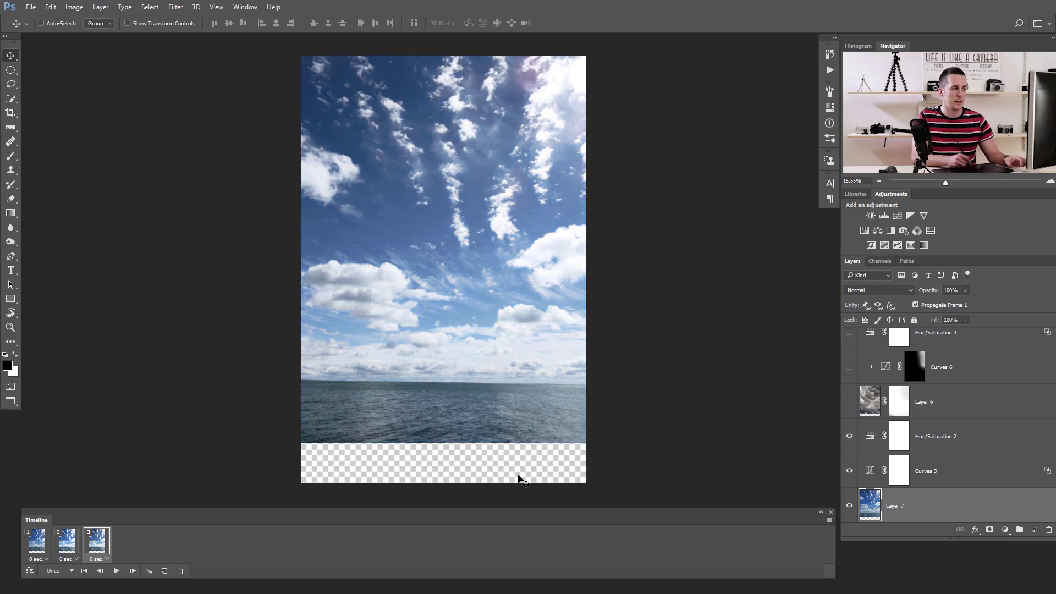
left_click(163, 571)
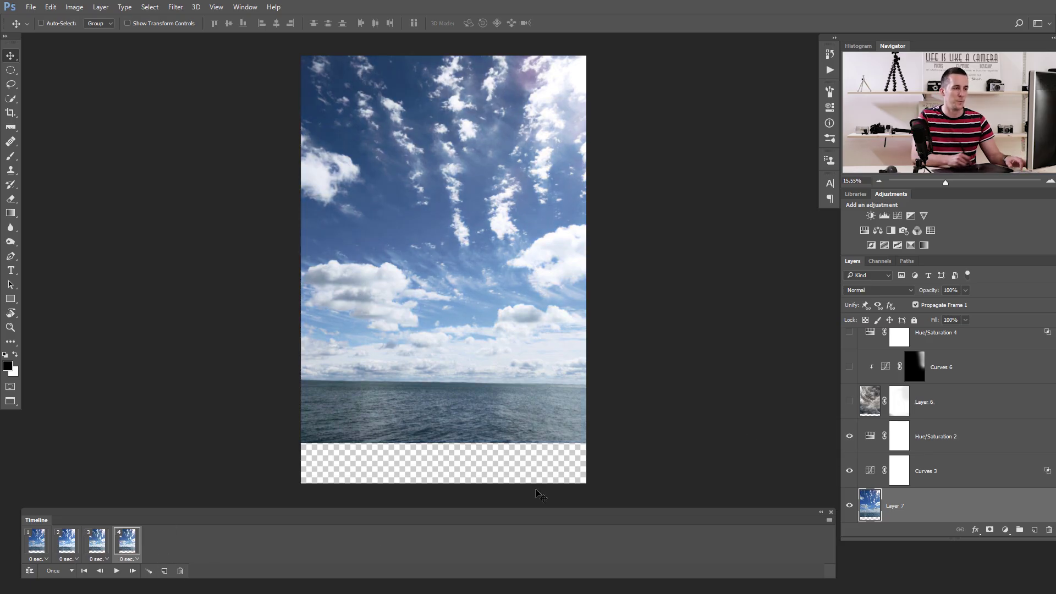
left_click(850, 402)
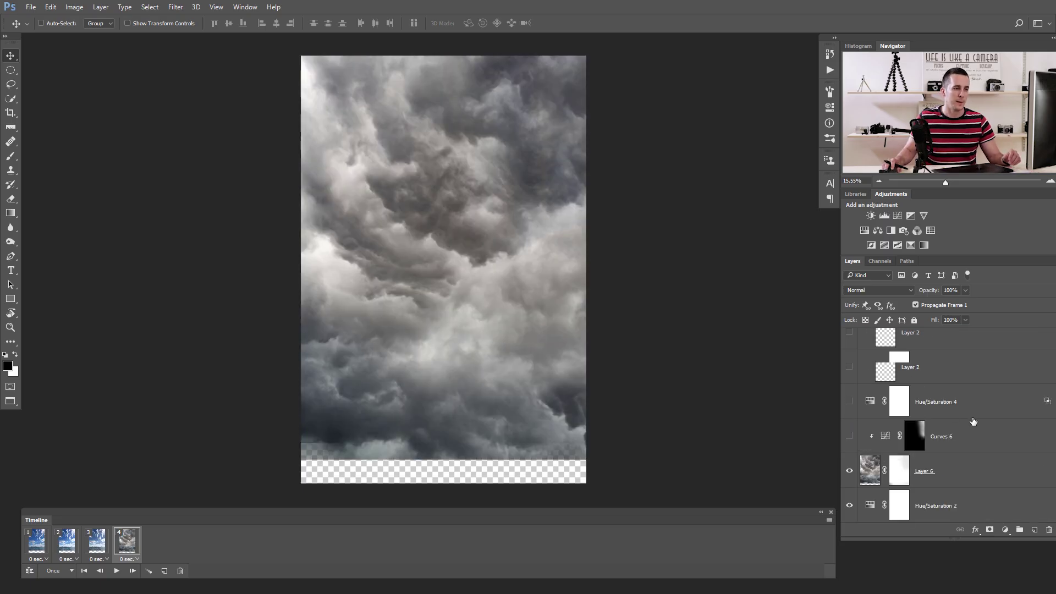
Step: Add frames 5 and 6, revealing Curves 6 and then Hue/Saturation 4 to darken the clouds
scroll(917, 421, "up", 2)
left_click(164, 571)
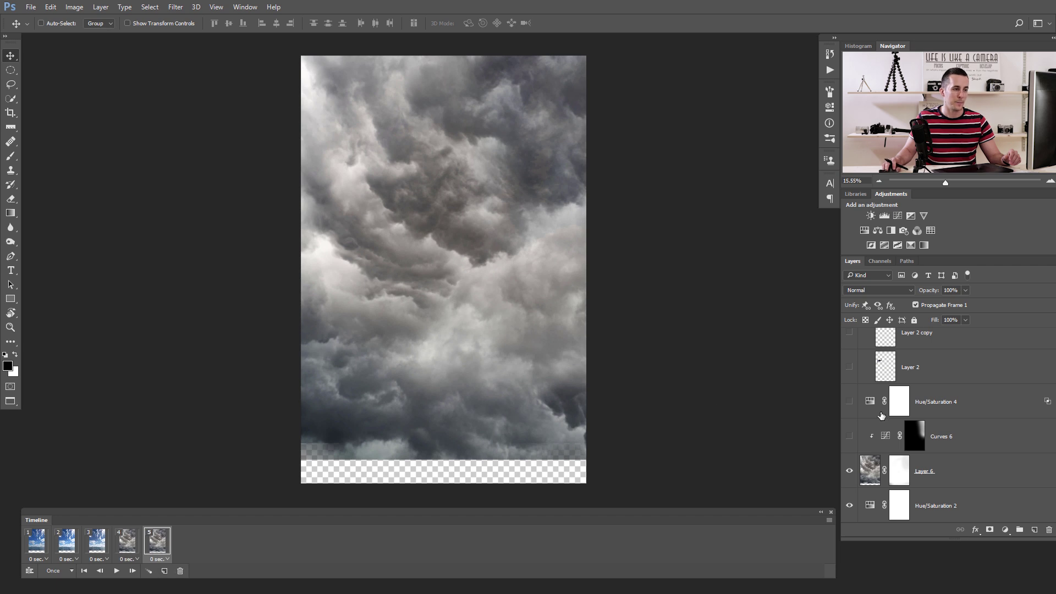
left_click(850, 436)
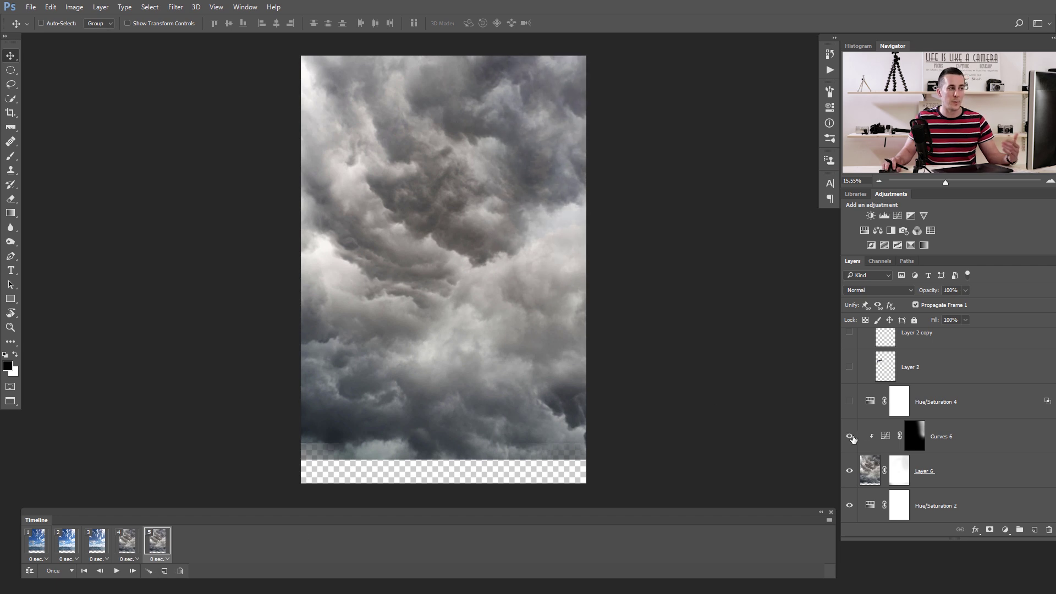
left_click(163, 571)
left_click(849, 402)
Step: Add frames 7 and 8, showing the Layer 2 TIE fighter and then the large top-left TIE fighter
left_click(164, 571)
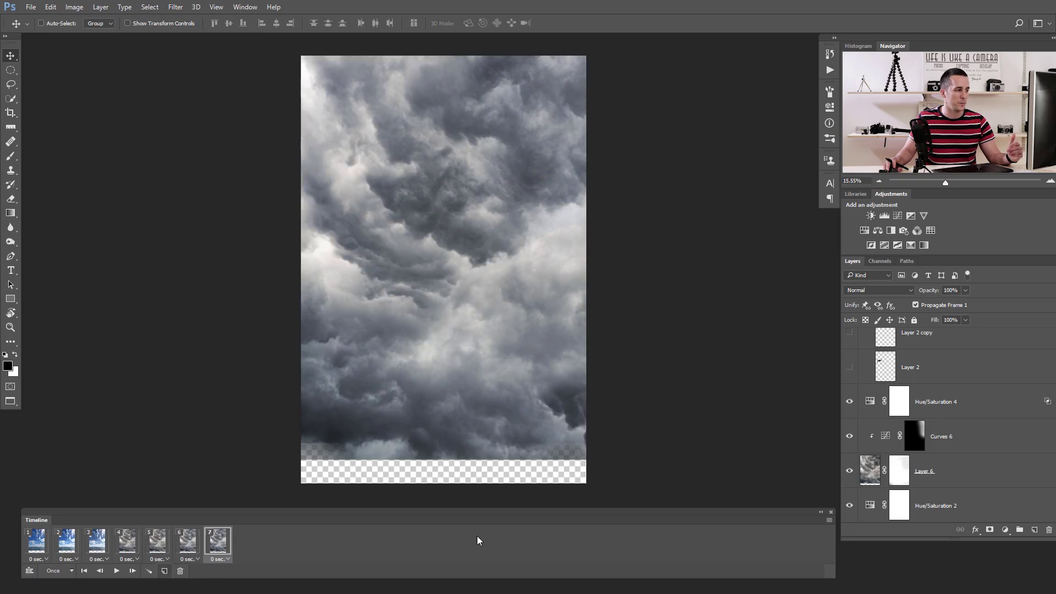
left_click(847, 367)
scroll(868, 396, "up", 3)
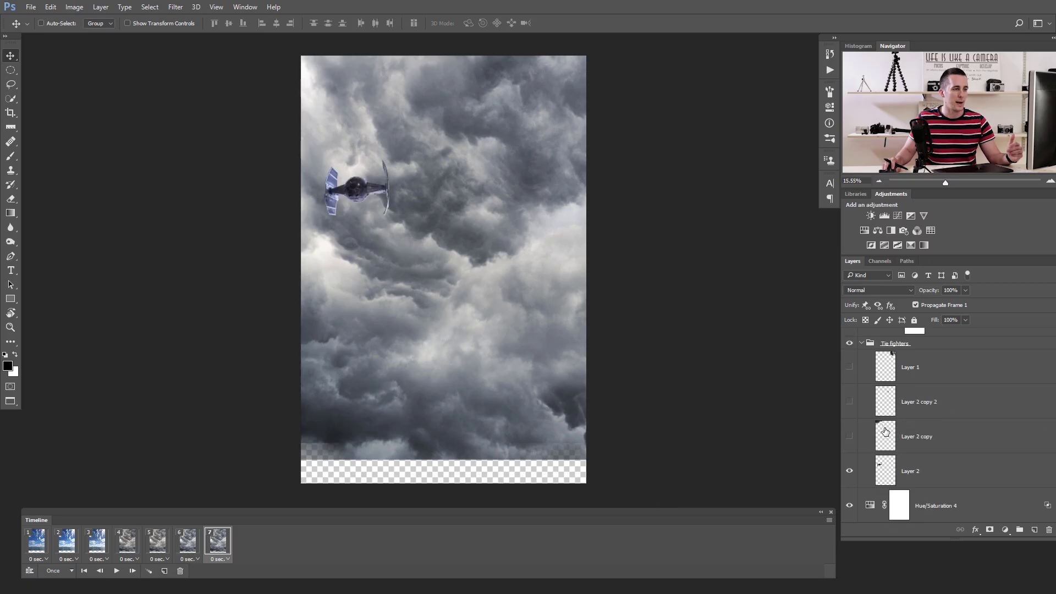
left_click(849, 436)
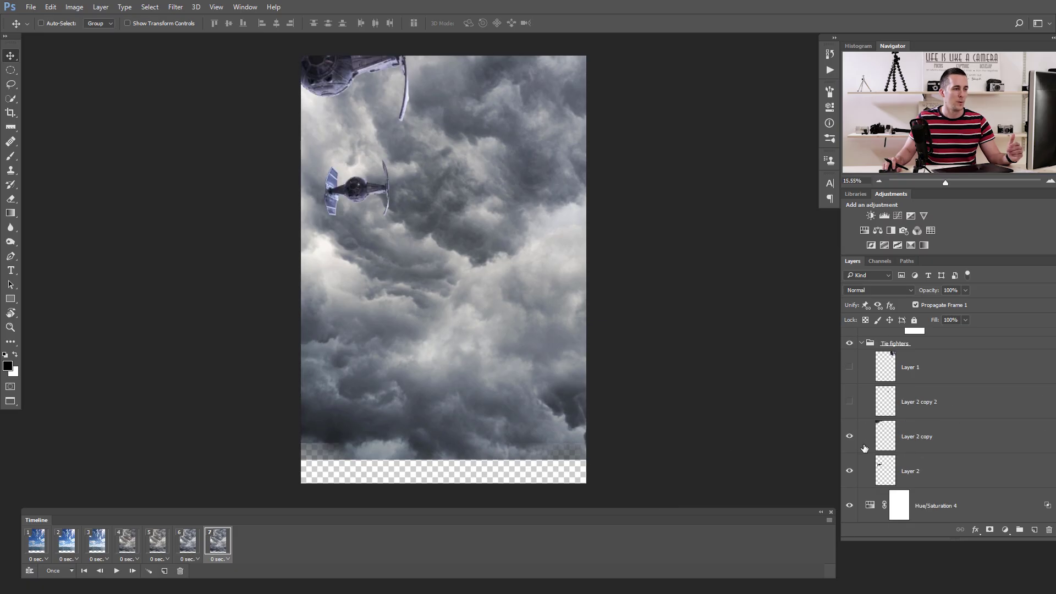
left_click(849, 436)
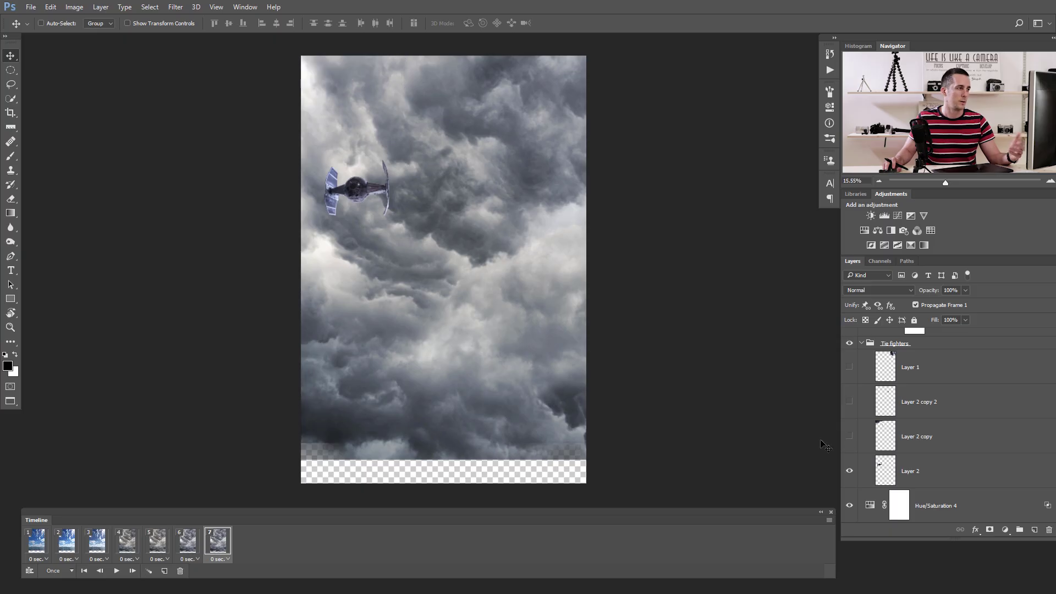
left_click(164, 570)
left_click(849, 437)
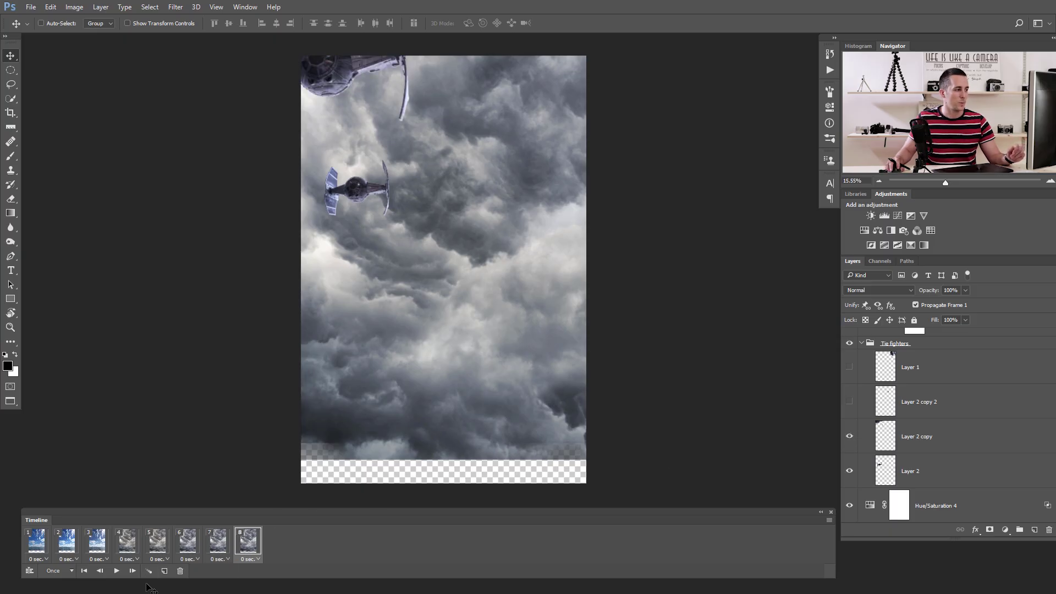
Step: Add frames 9–11, revealing two more TIE fighters plus Hue/Saturation 3, Curves 4 and Curves 5
left_click(165, 571)
left_click(849, 402)
left_click(849, 367)
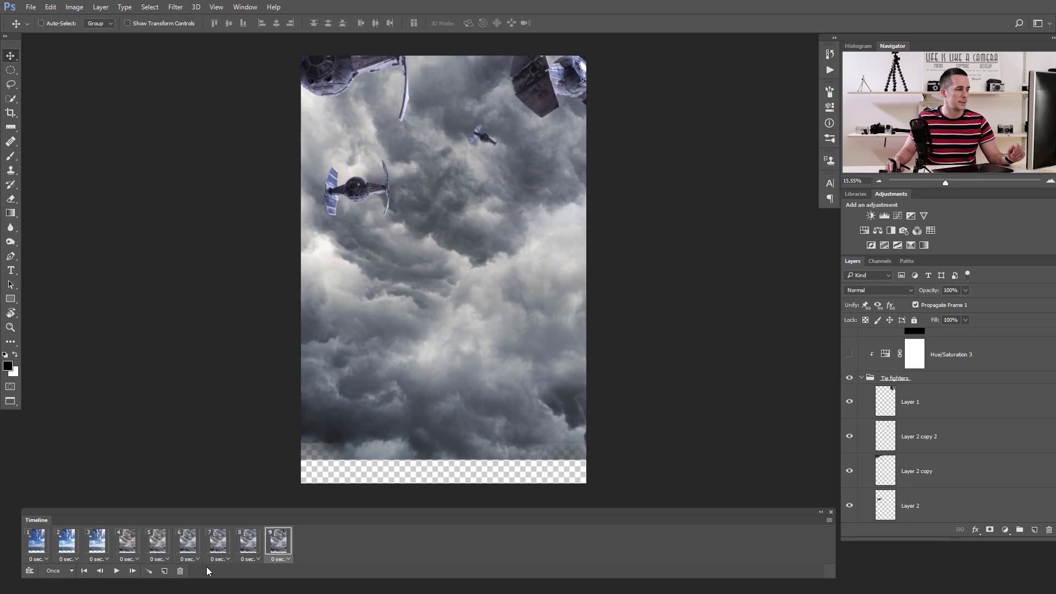
left_click(165, 571)
scroll(852, 426, "up", 2)
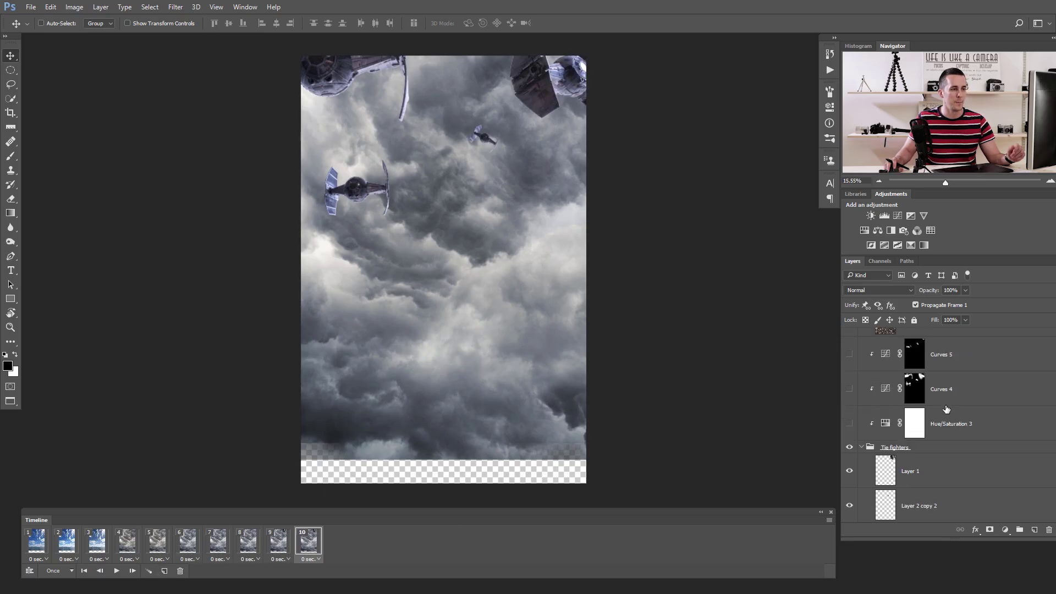
left_click(849, 428)
scroll(850, 429, "up", 1)
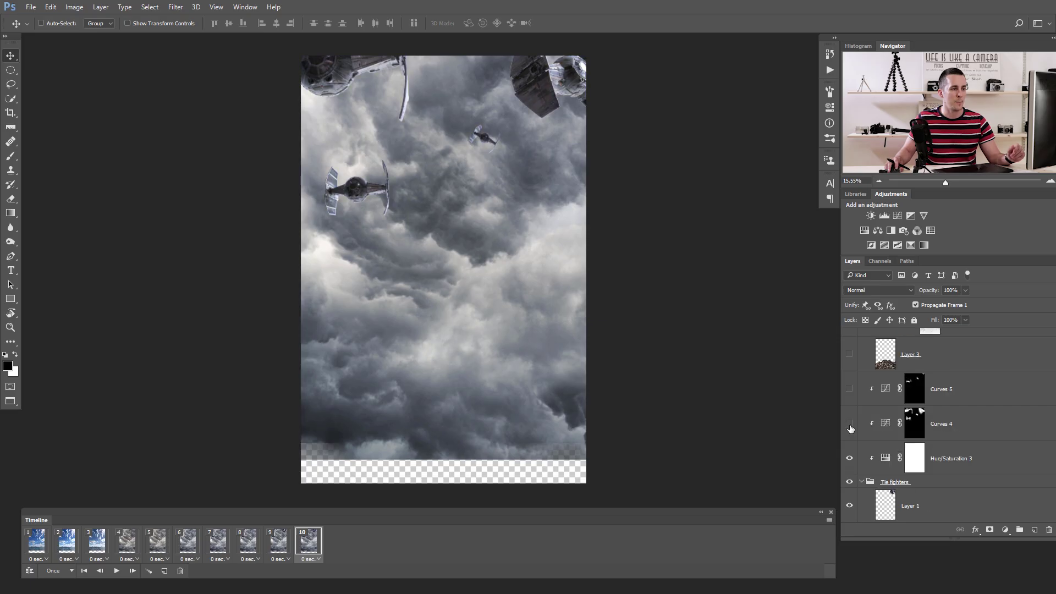
left_click(849, 425)
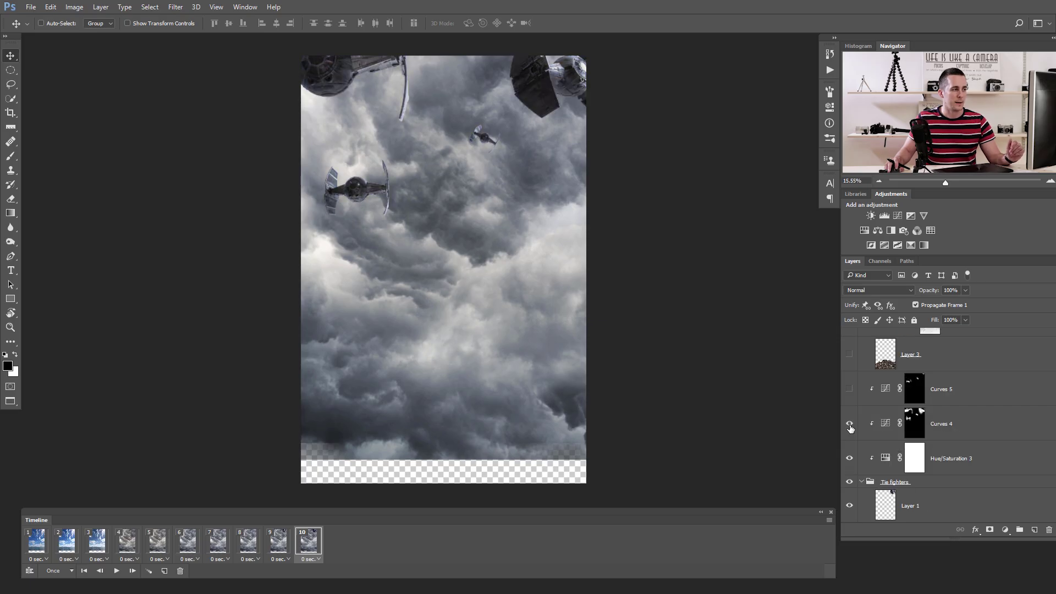
left_click(850, 390)
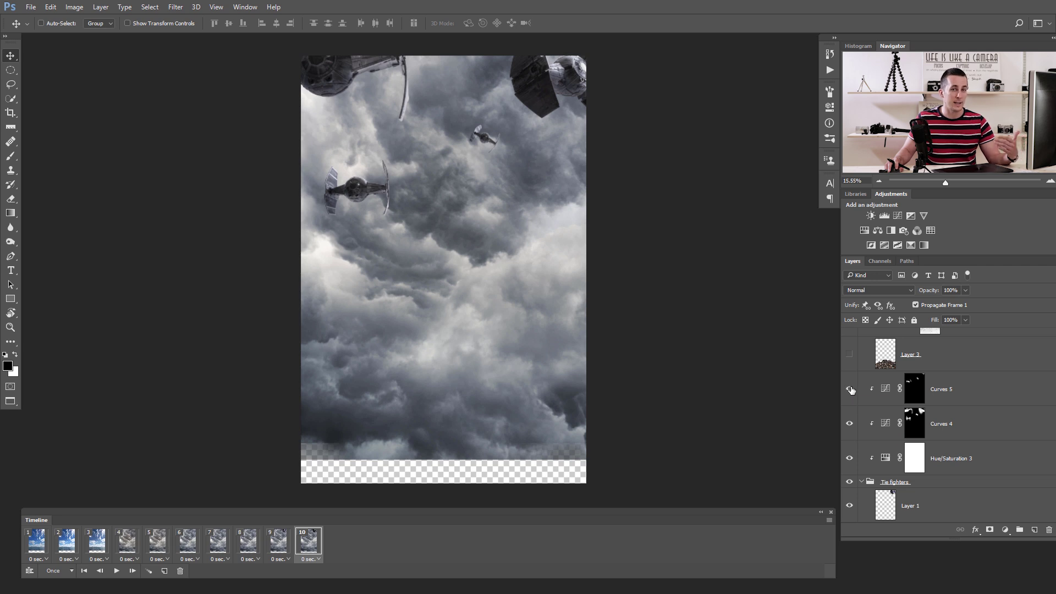
left_click(164, 570)
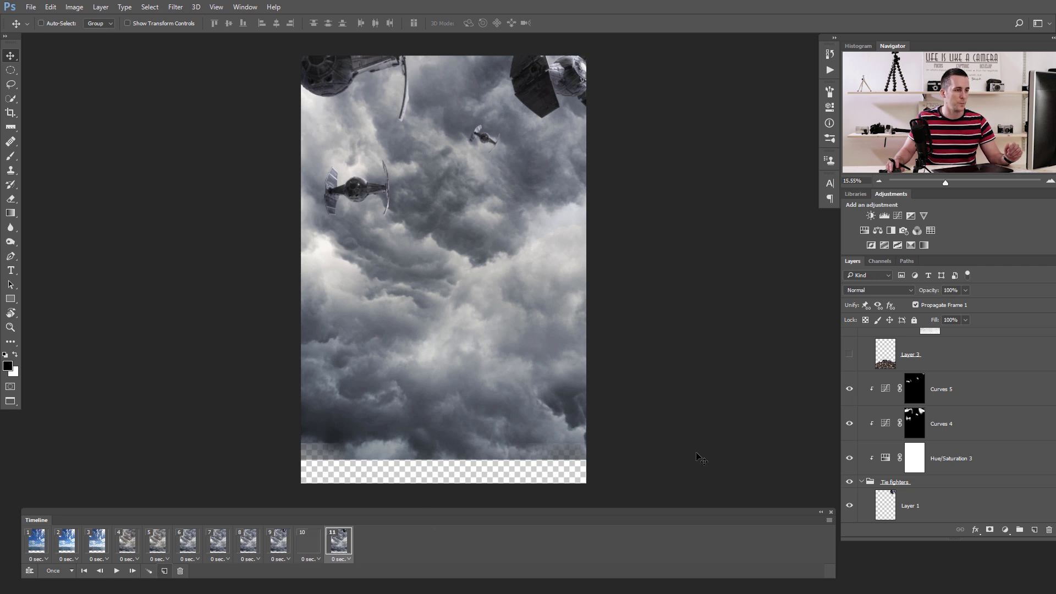
Step: Show the junk pile on frame 11, then add frame 12 with Curves 1 and Curves 2 on
scroll(903, 396, "up", 2)
left_click(850, 424)
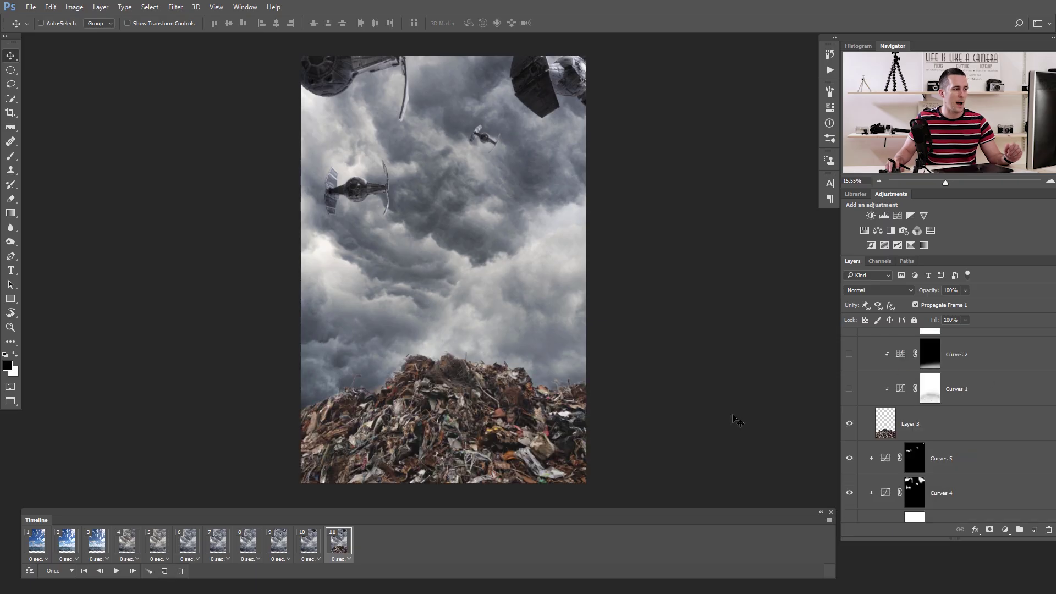
scroll(934, 446, "up", 1)
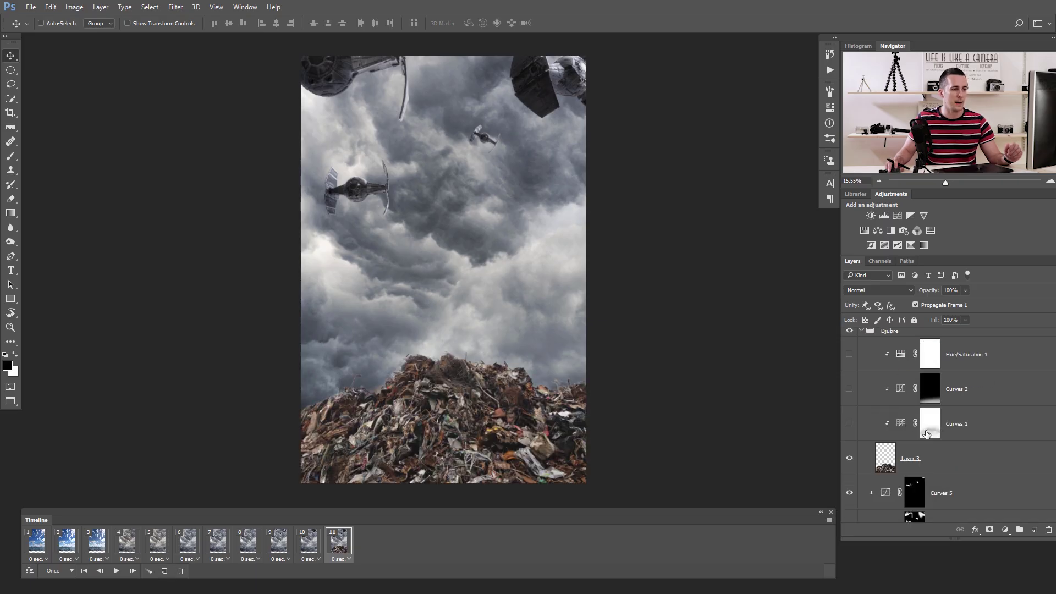
left_click(164, 570)
left_click(849, 424)
scroll(850, 423, "up", 1)
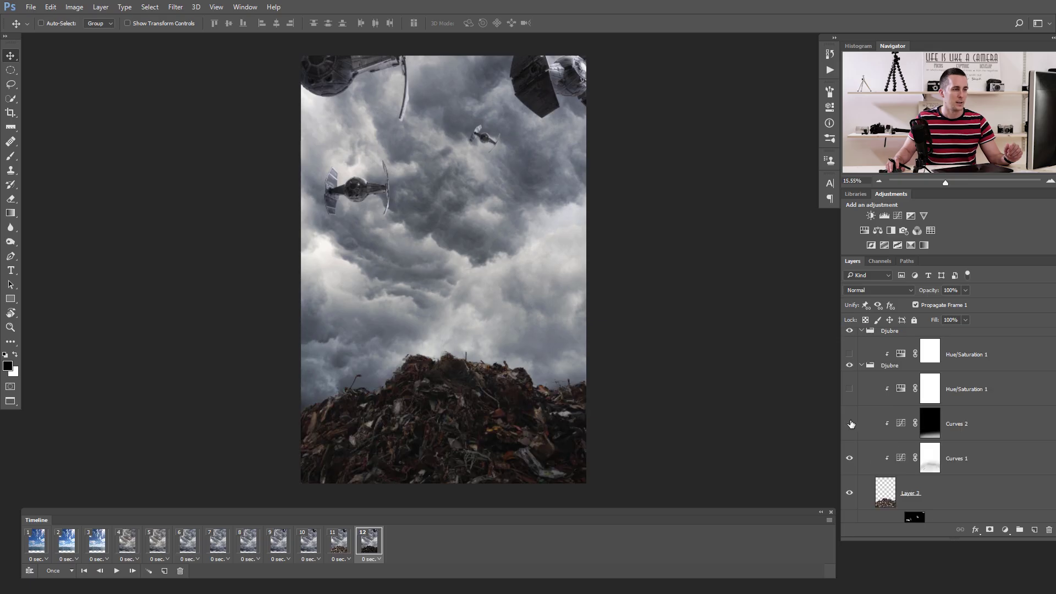
left_click(849, 423)
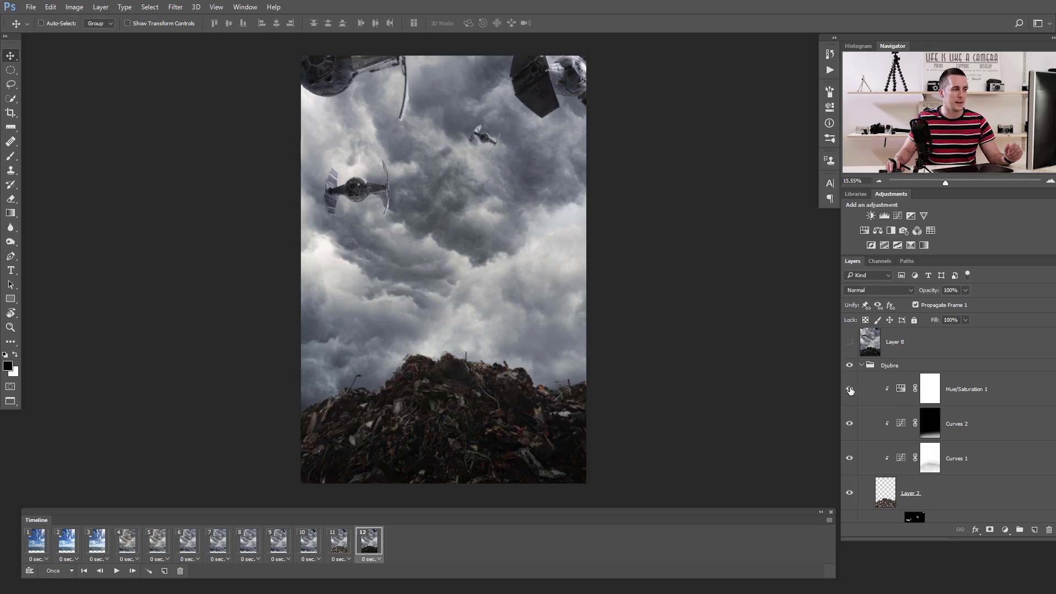
scroll(914, 430, "up", 1)
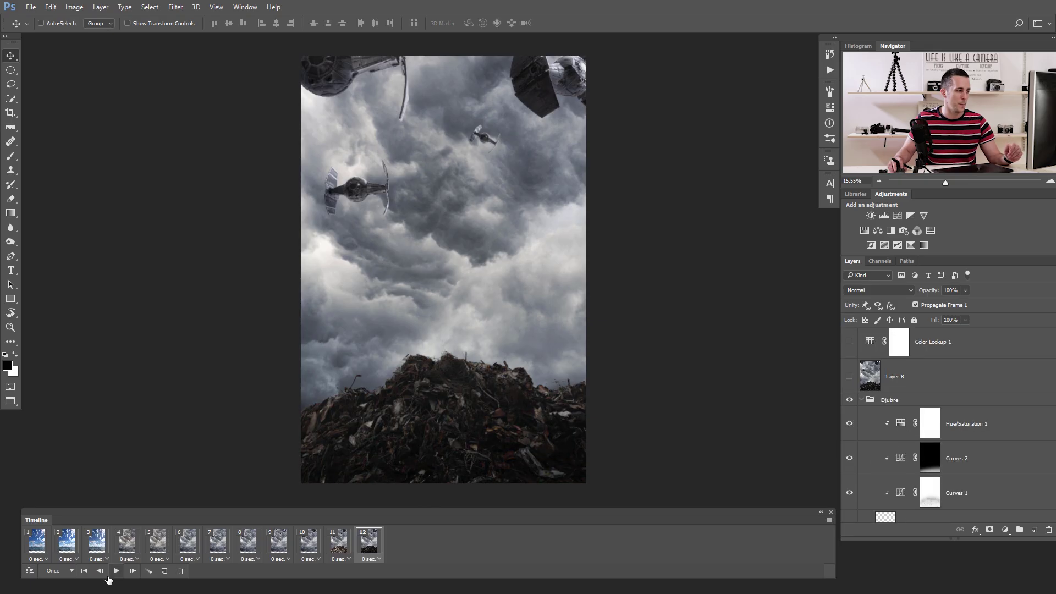
Step: Add frame 13 with Color Lookup 1, and frame 14 with Layer 9, Color Efex Pro 4 and Gradient Map 1
left_click(163, 570)
scroll(836, 440, "up", 2)
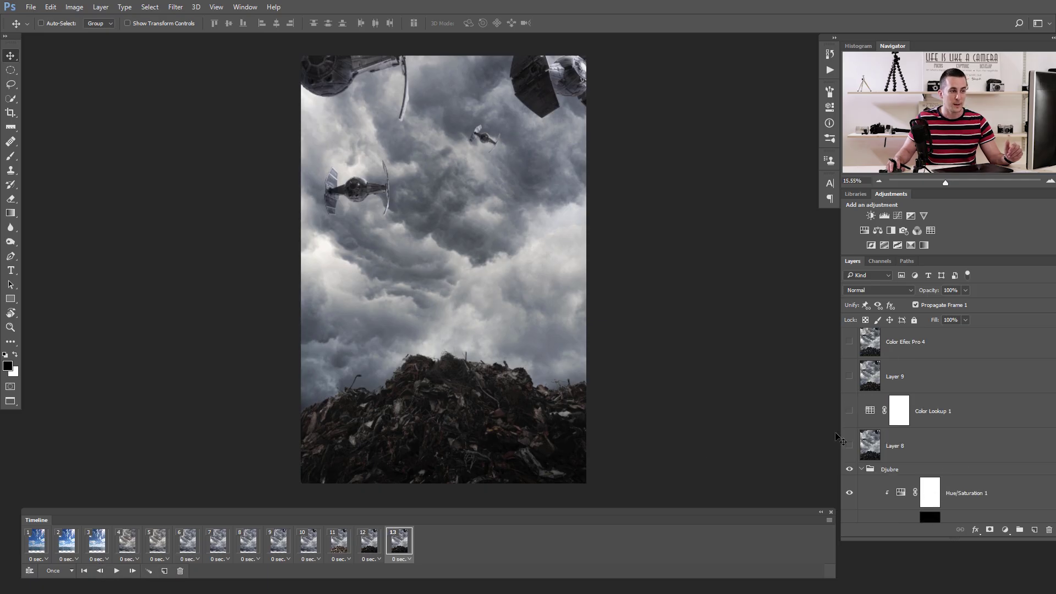
scroll(892, 441, "up", 1)
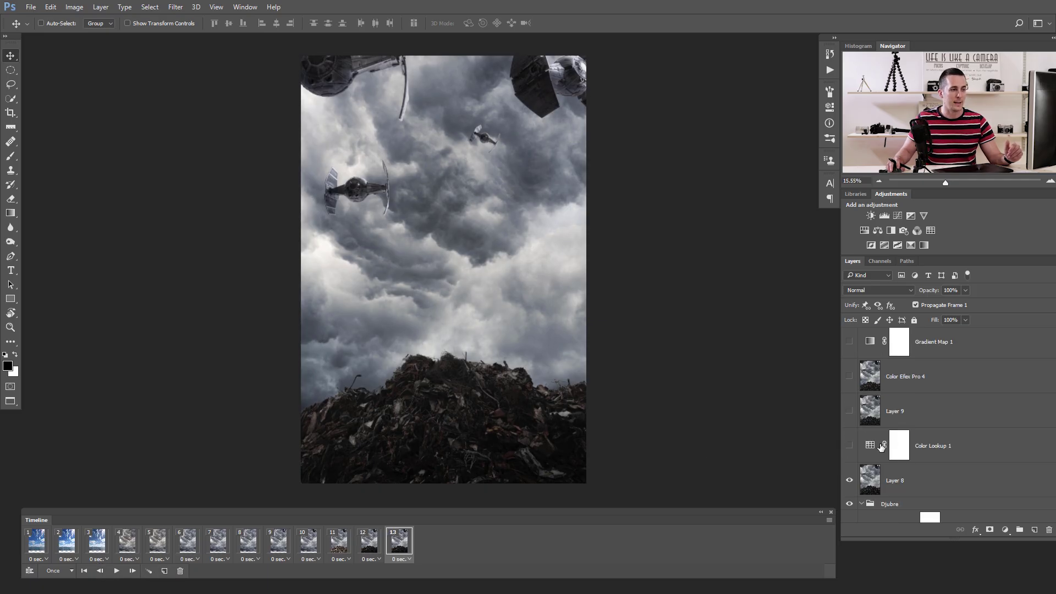
left_click(850, 446)
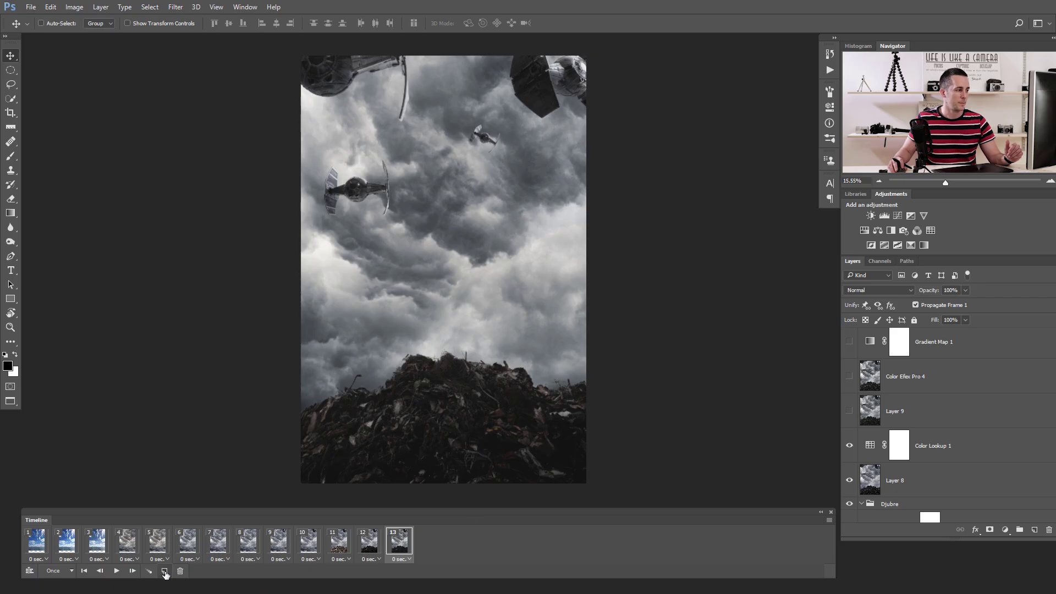
left_click(164, 571)
left_click(849, 415)
left_click(849, 380)
left_click(850, 346)
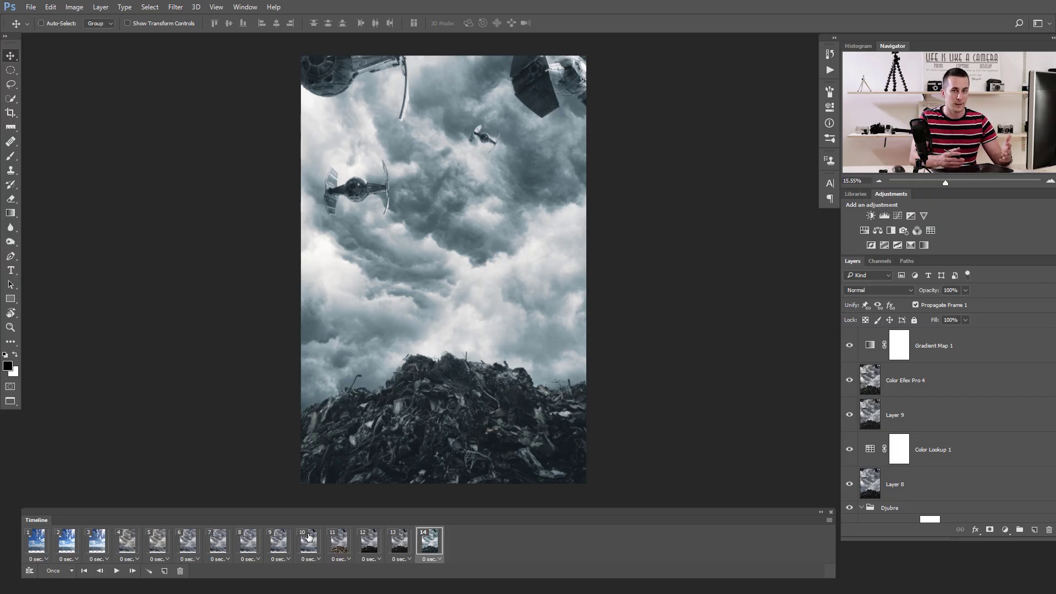
Step: Play the 14-frame animation from frame 1, then replay it
left_click(116, 570)
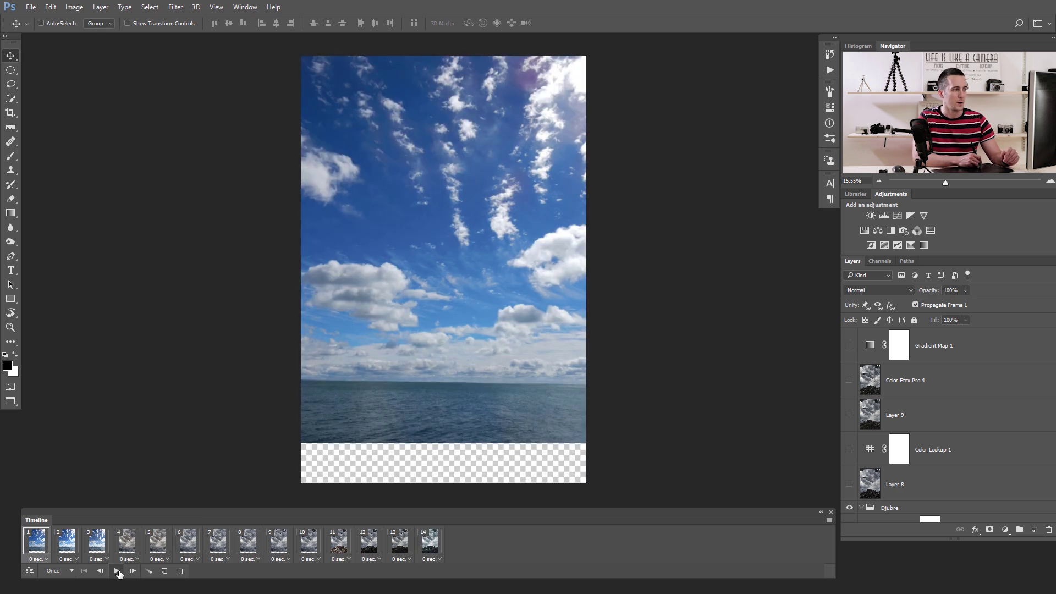
left_click(118, 571)
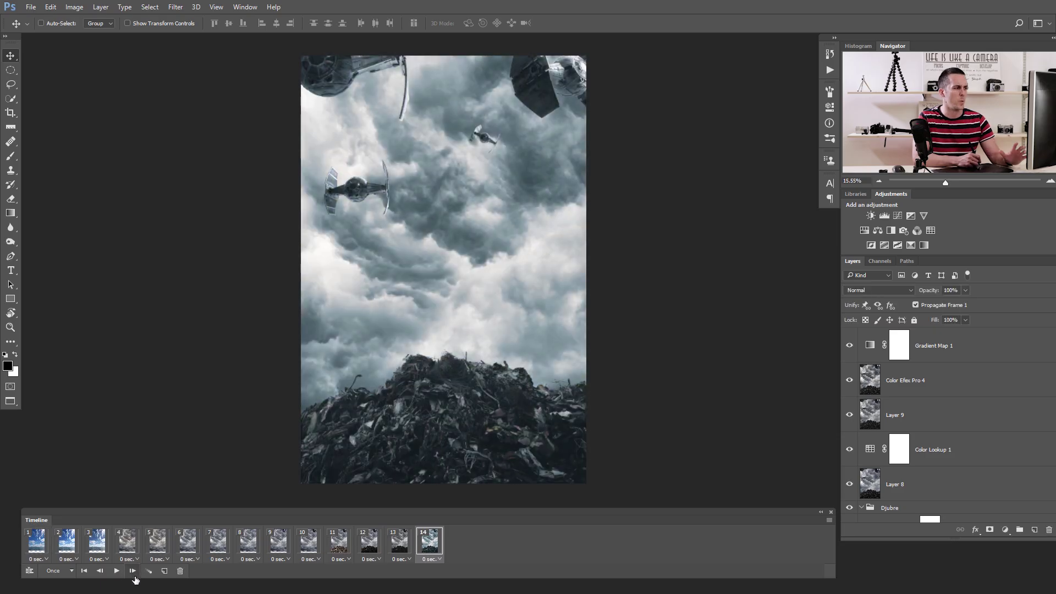
left_click(117, 571)
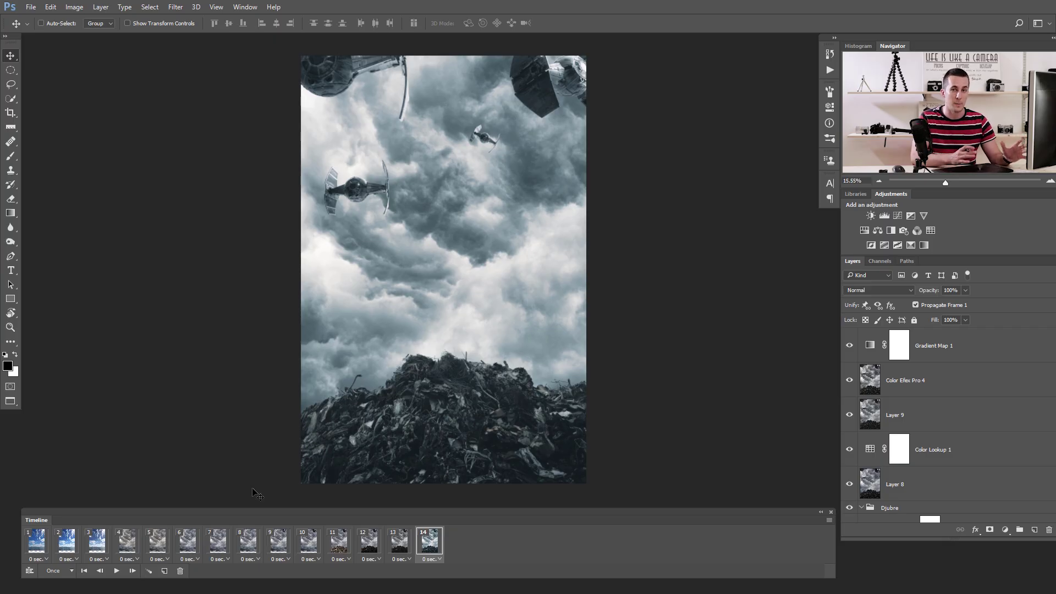
Step: Give all selected frames a 0.5-second delay and preview the new timing
left_click(38, 549)
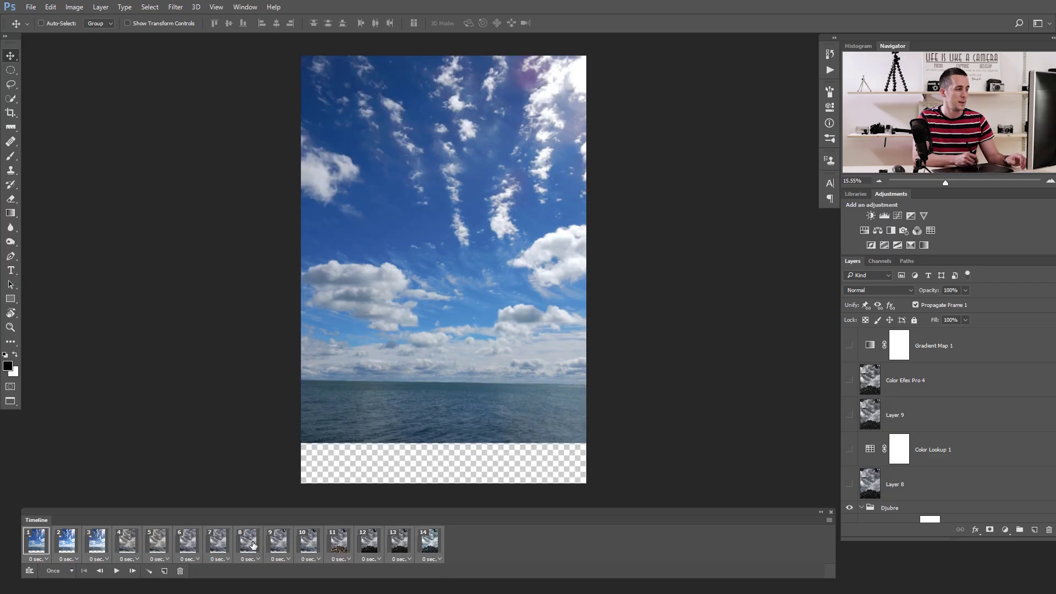
left_click(43, 559)
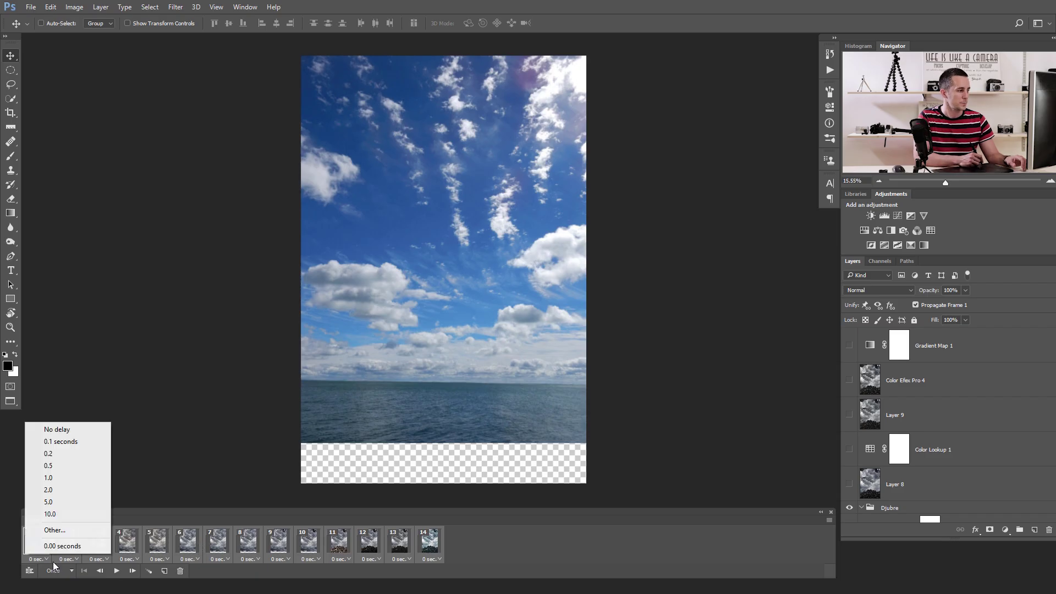
left_click(58, 466)
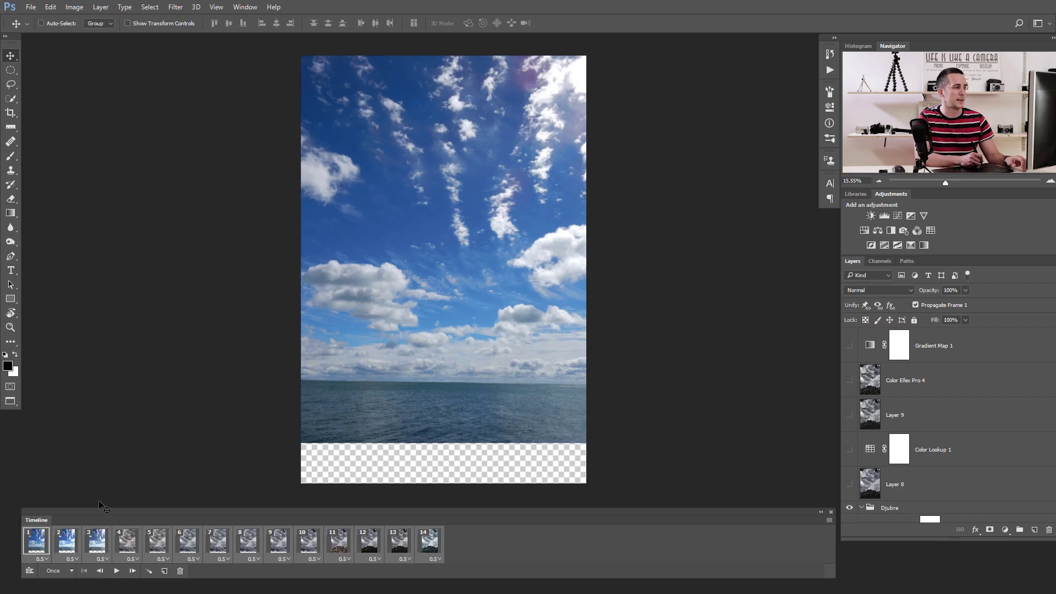
left_click(116, 572)
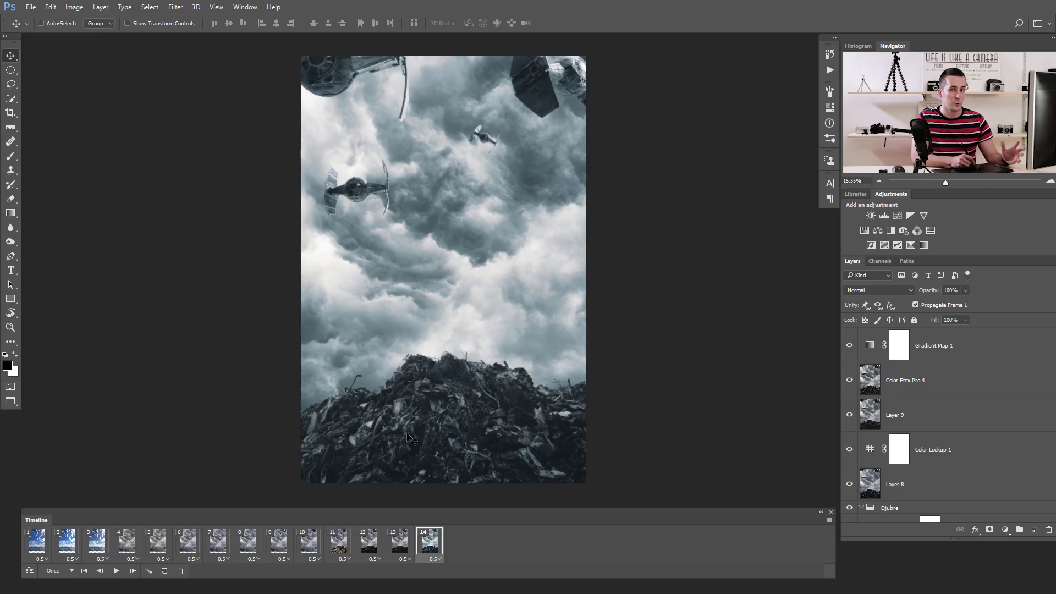
left_click(252, 532)
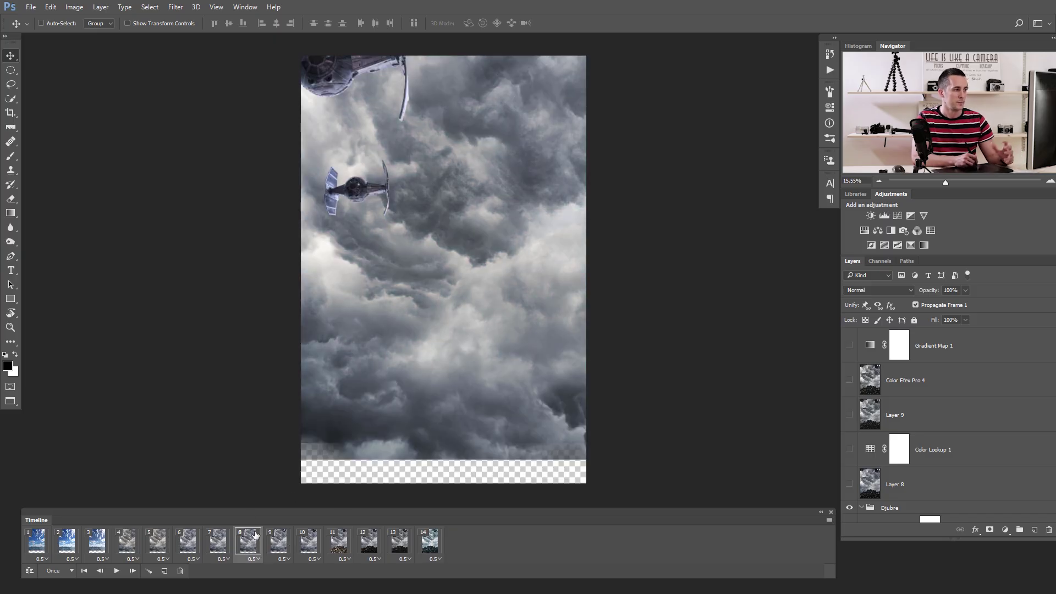
Step: Change frame 8's delay to 2.0 seconds, preview, then set frame 14's delay to 5.0 seconds
left_click(253, 560)
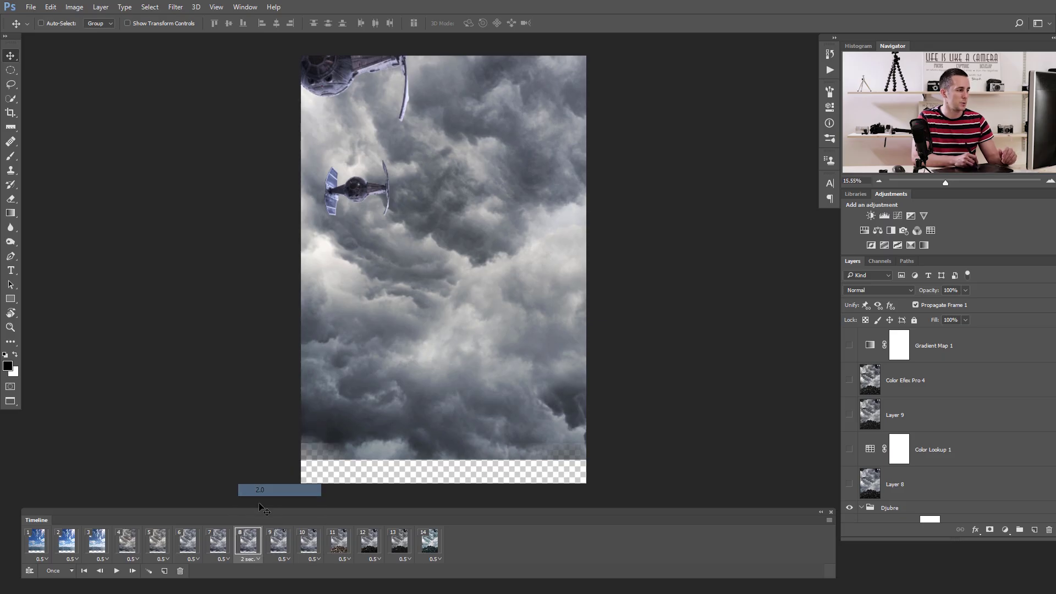
left_click(48, 550)
left_click(116, 571)
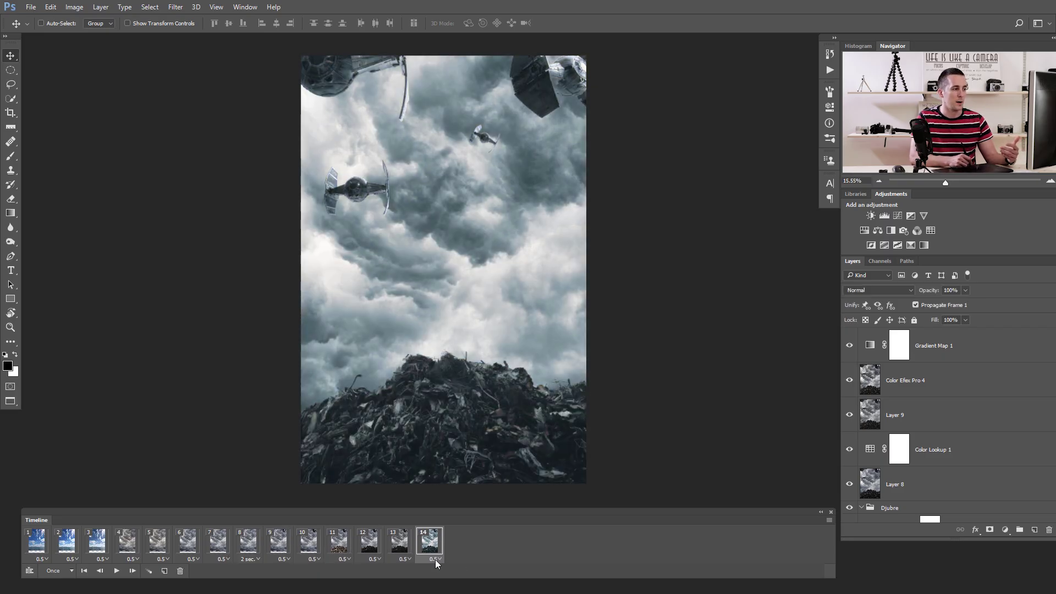
left_click(435, 559)
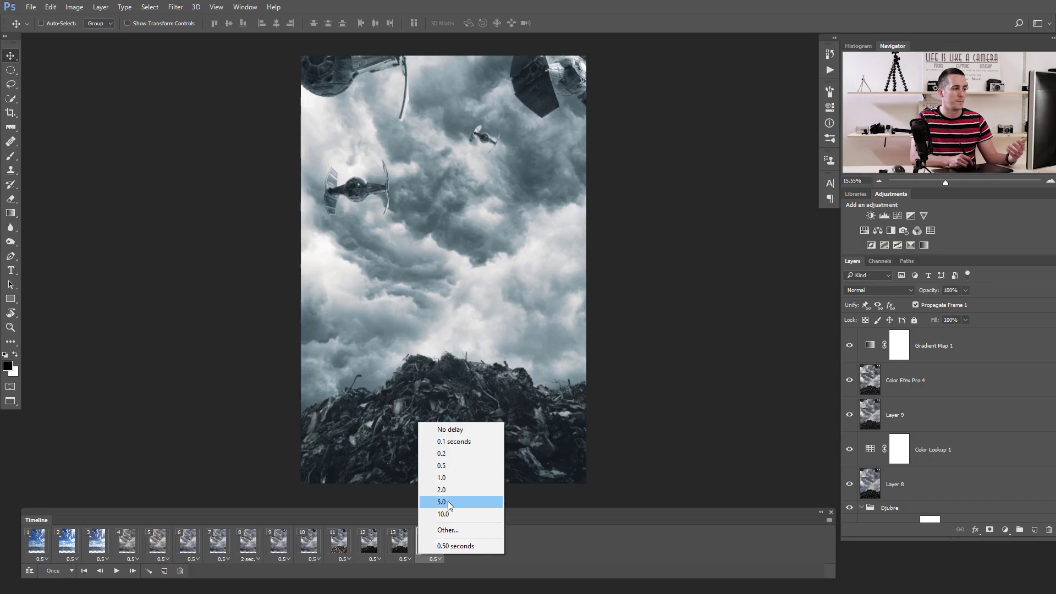
left_click(456, 501)
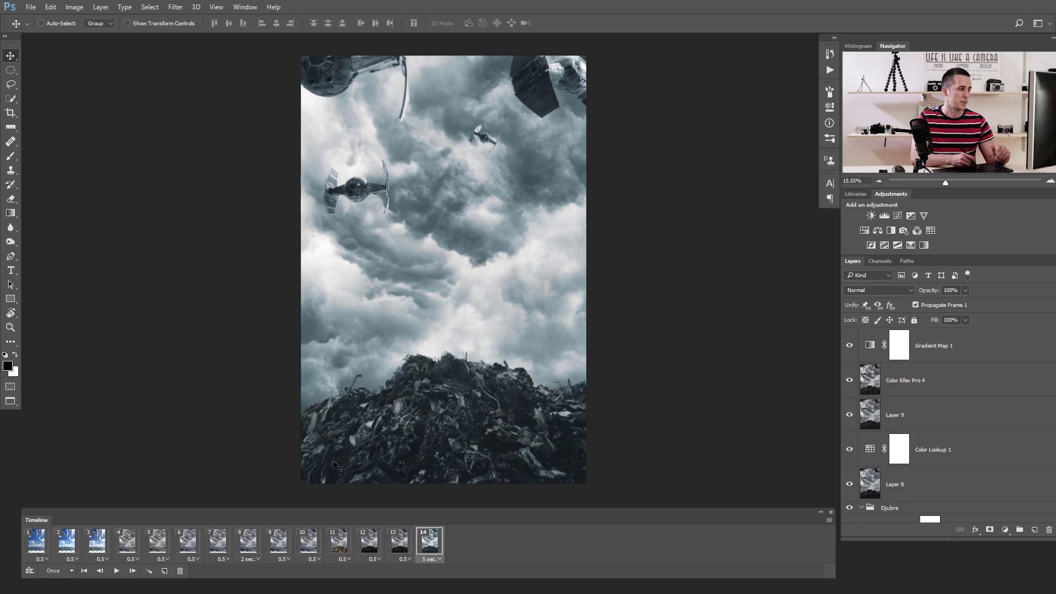
Step: Switch looping from Once to Forever, play and stop the preview, then return to frame 1
left_click(55, 571)
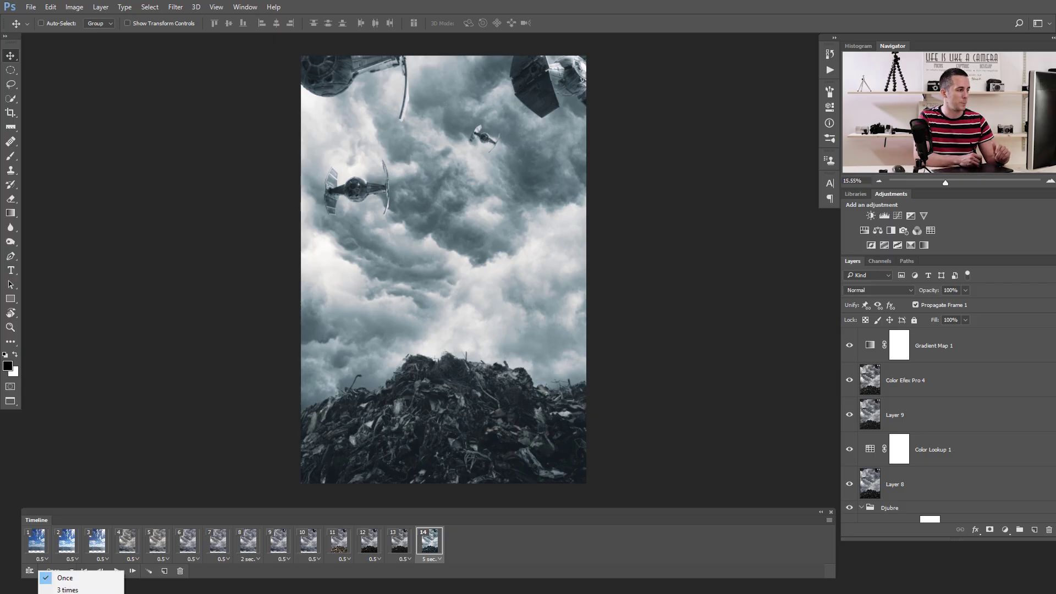
left_click(65, 593)
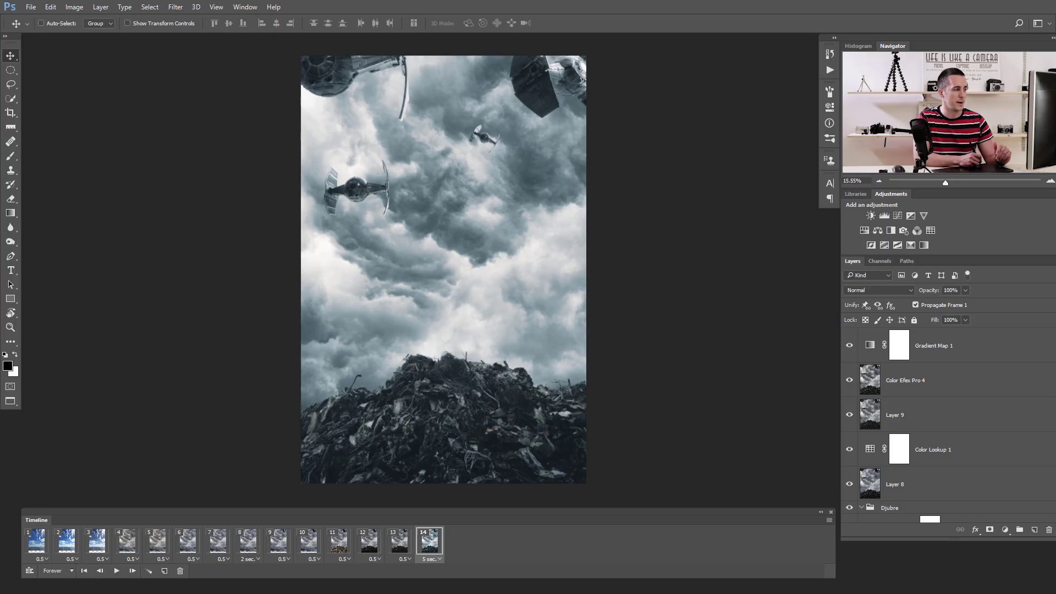
left_click(115, 571)
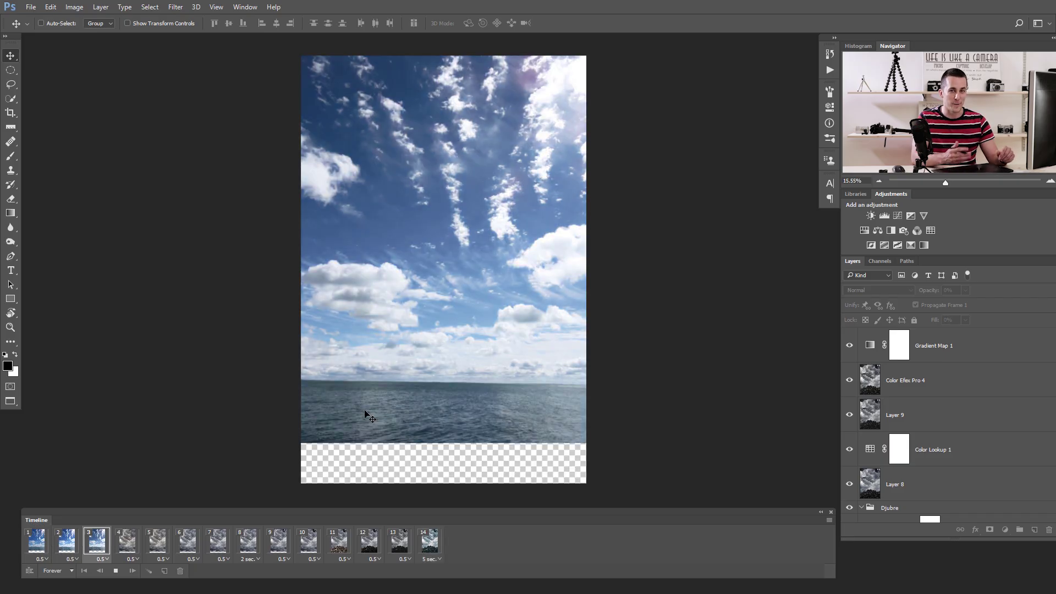
left_click(115, 570)
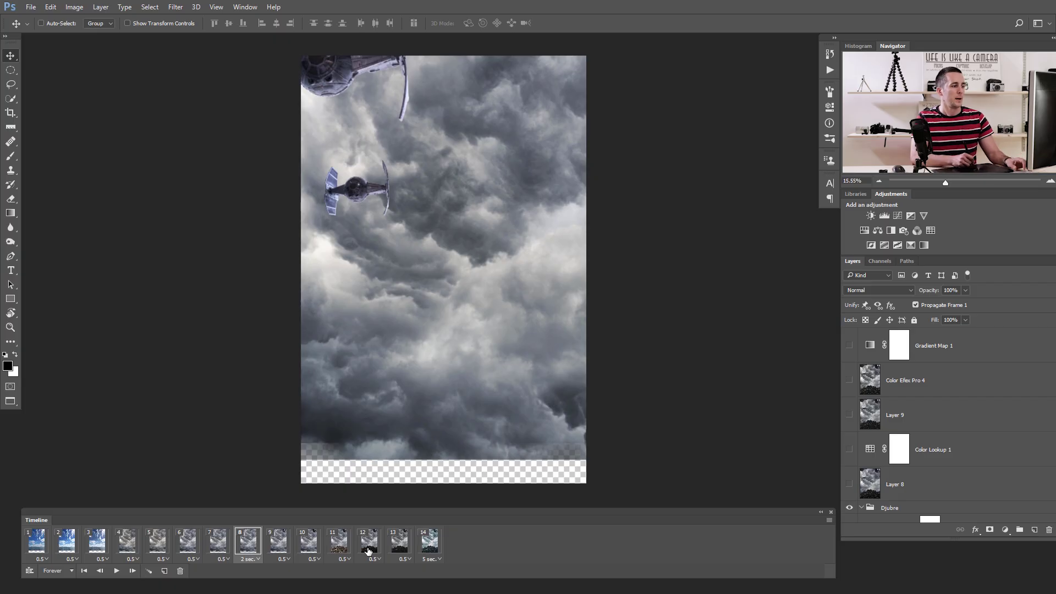
left_click(34, 543)
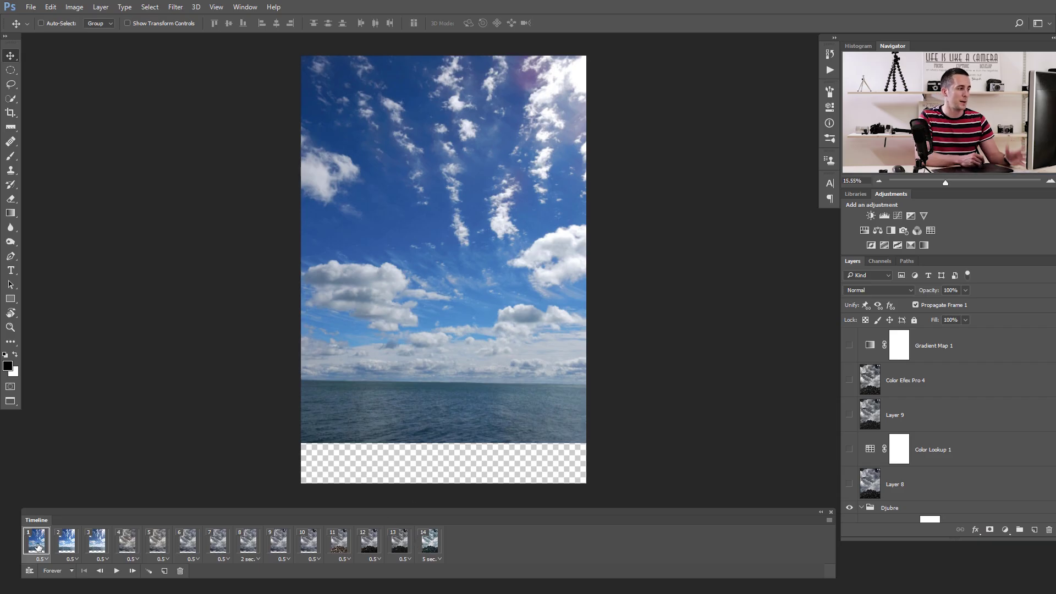
left_click(34, 9)
mouse_move(102, 170)
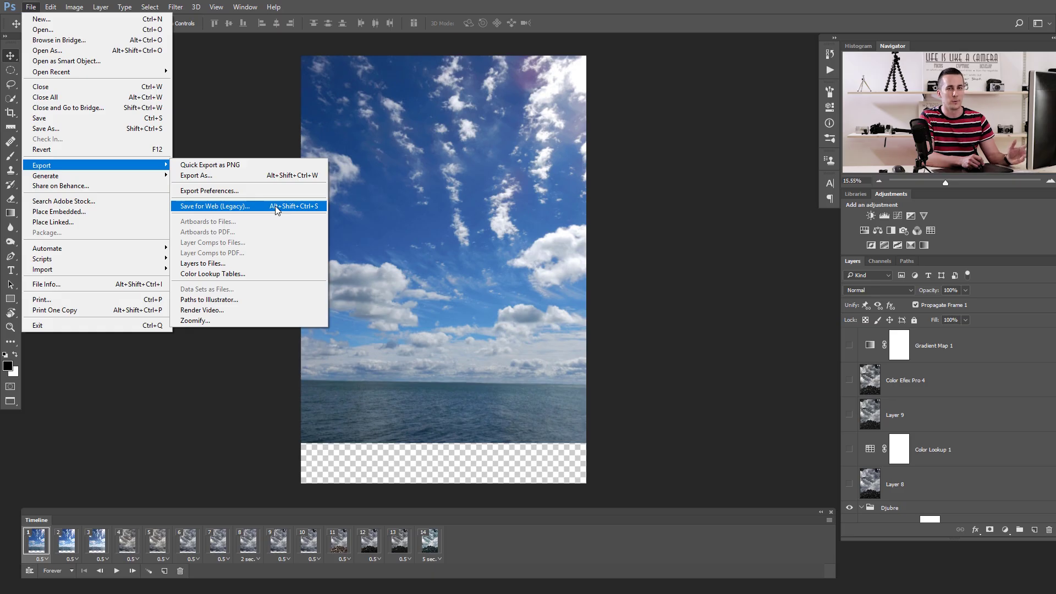
left_click(253, 206)
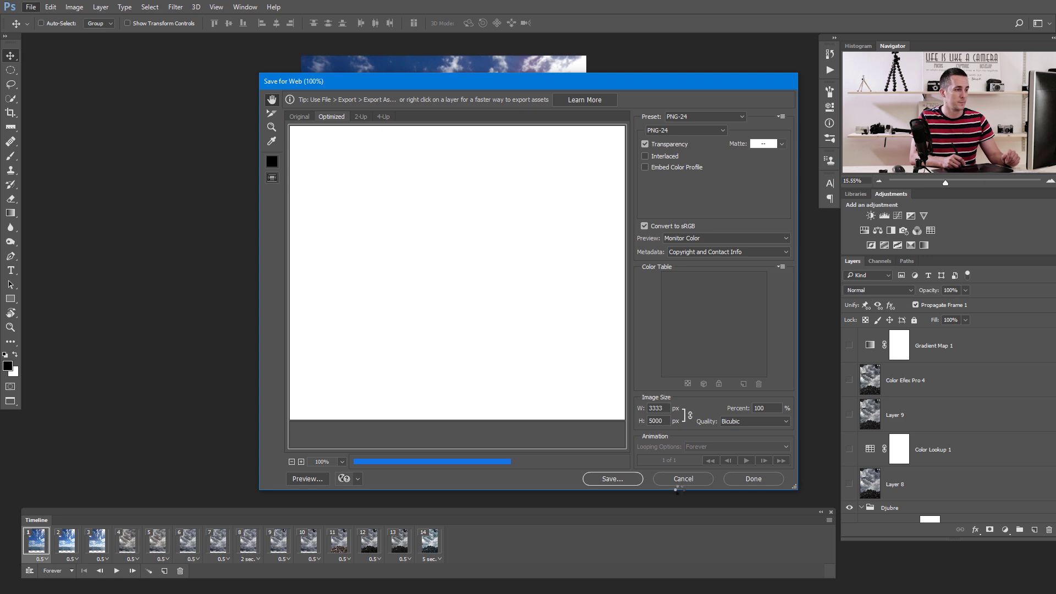
left_click(683, 481)
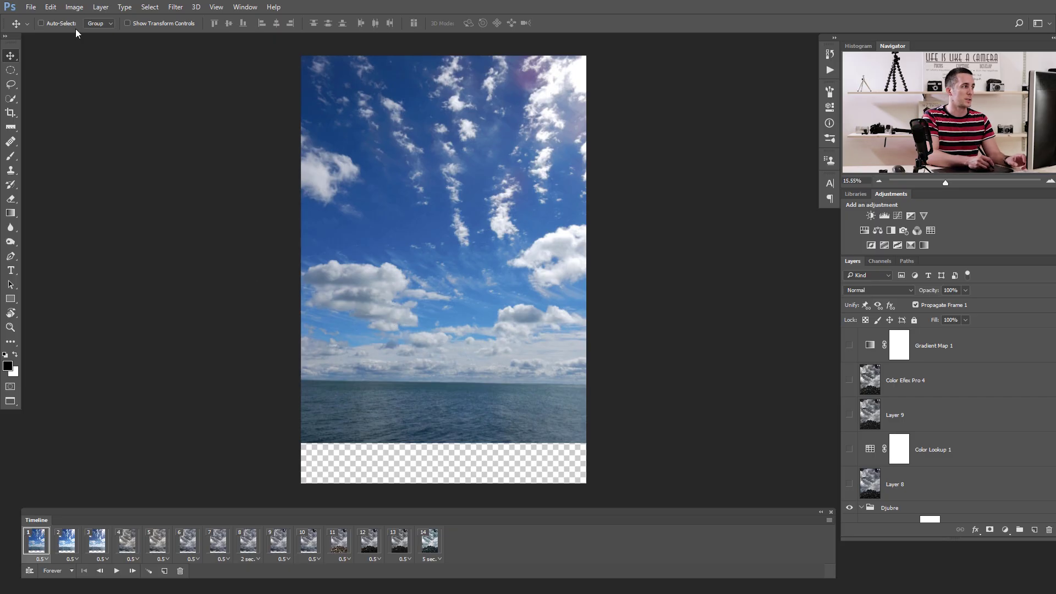
Step: Resize the image from 3333 × 5000 to 533 × 800 pixels in Image Size
left_click(74, 6)
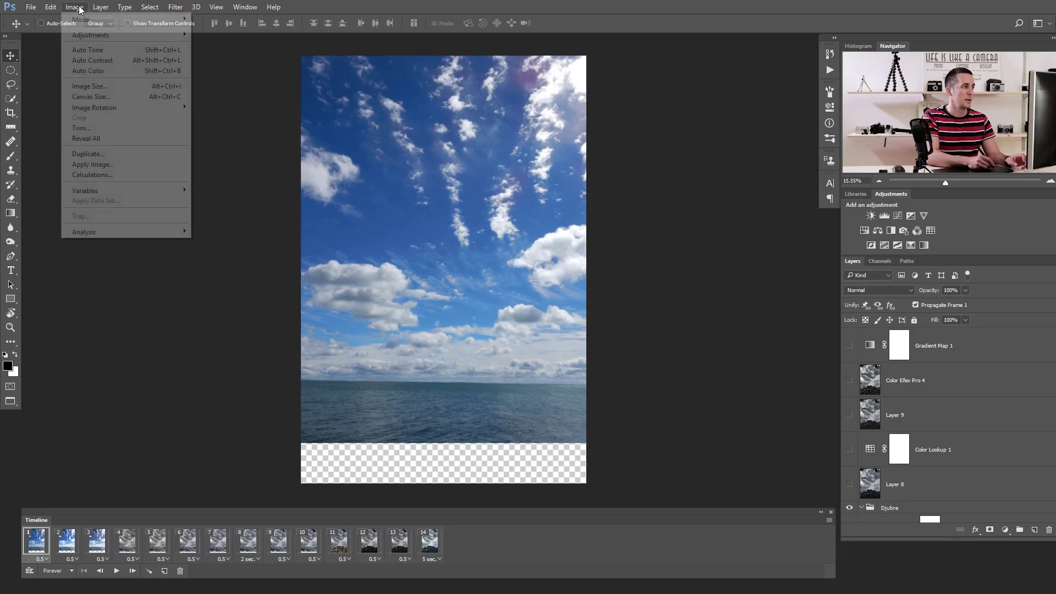
left_click(113, 86)
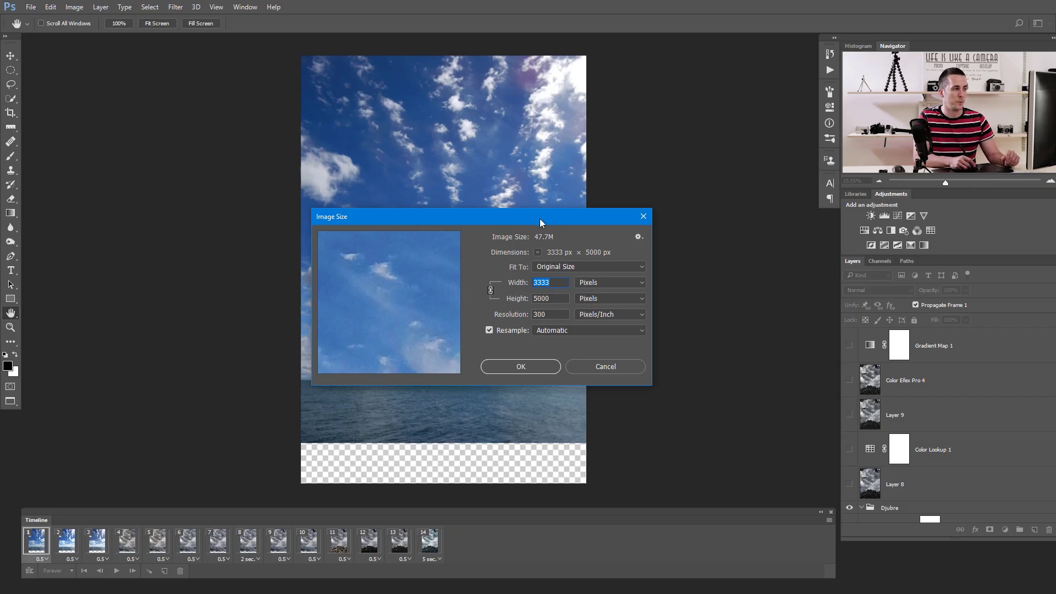
left_click_drag(536, 217, 520, 182)
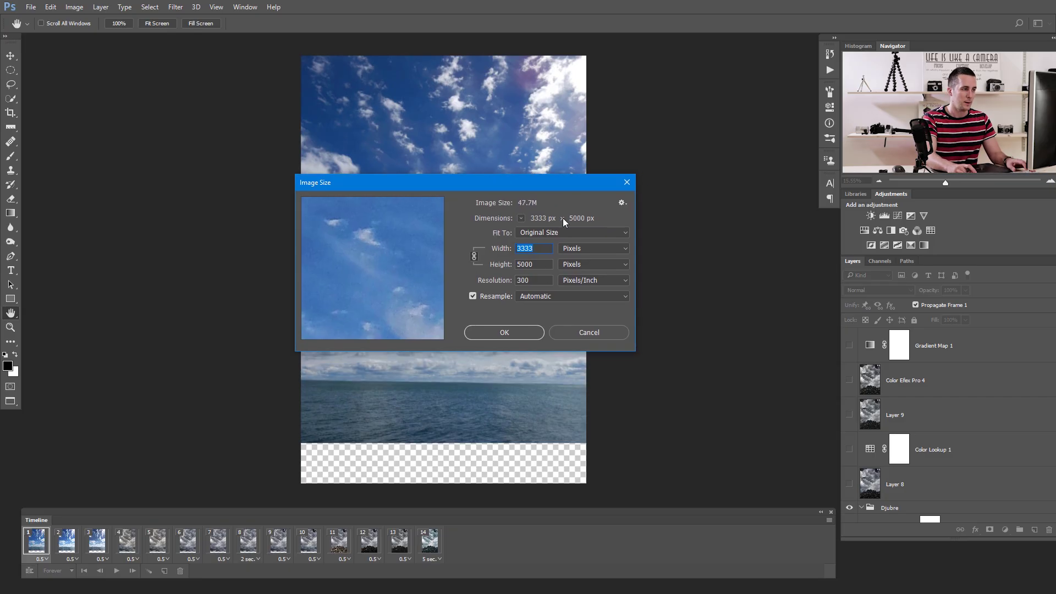
type("533")
key("Tab")
type("800")
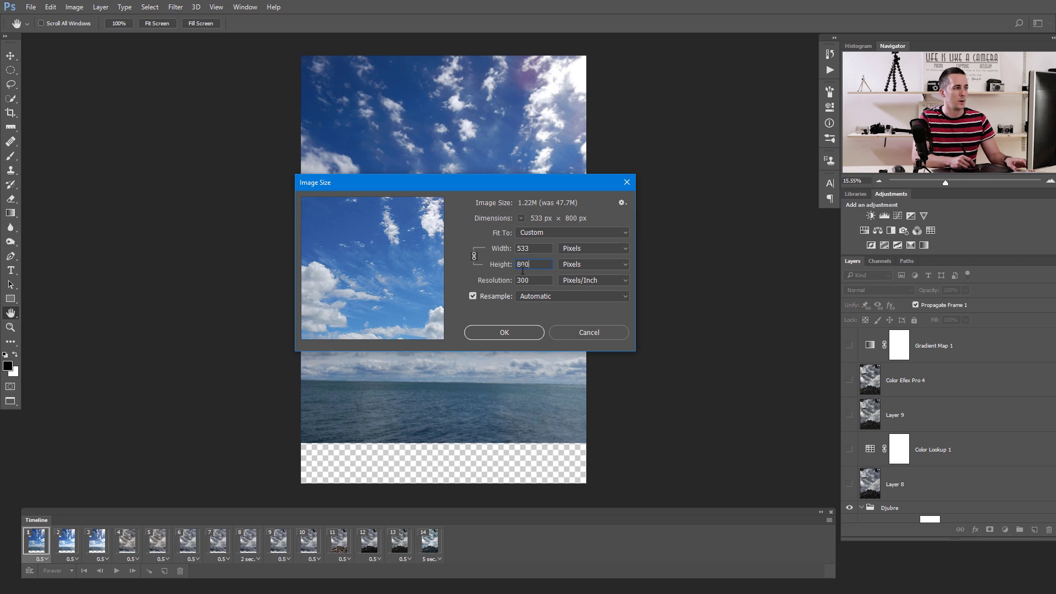
left_click(525, 332)
key("v")
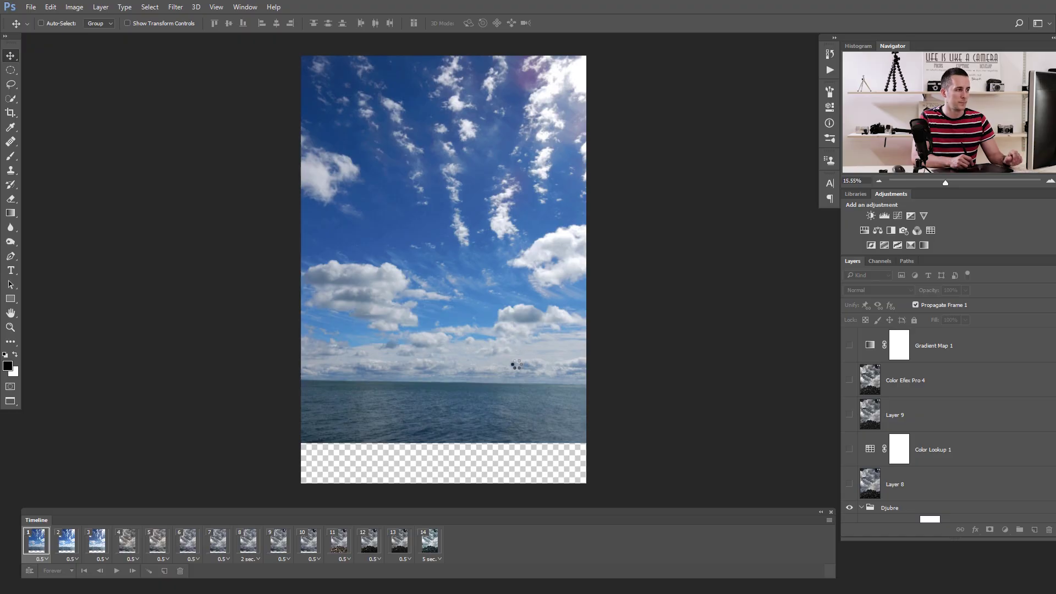
Step: Zoom the canvas and open Save for Web with an enlarged, repositioned window
left_click_drag(536, 356, 438, 292)
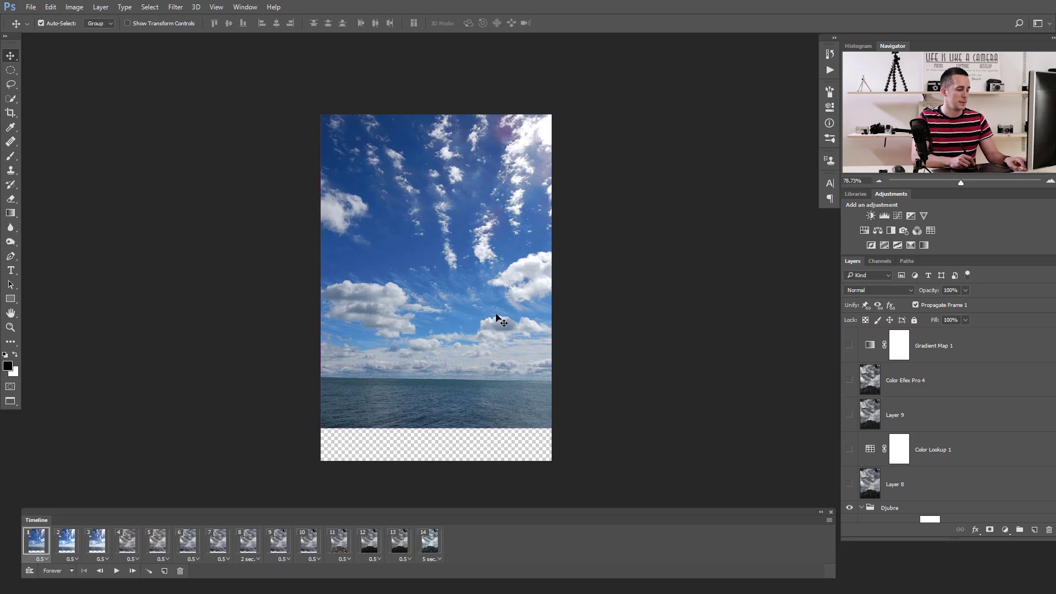
key("ctrl+alt+shift+s")
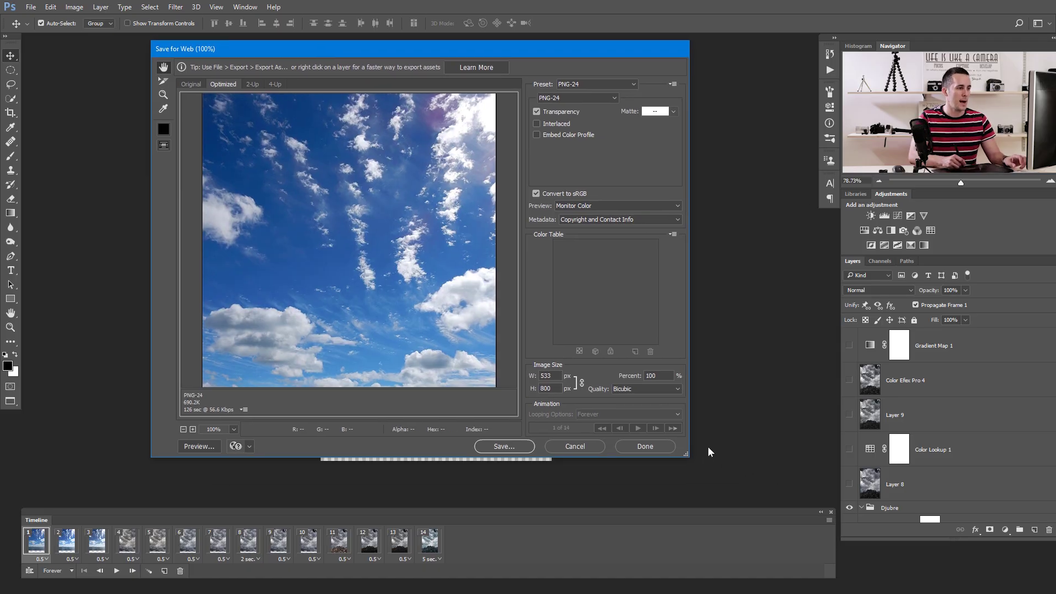
left_click_drag(685, 454, 803, 496)
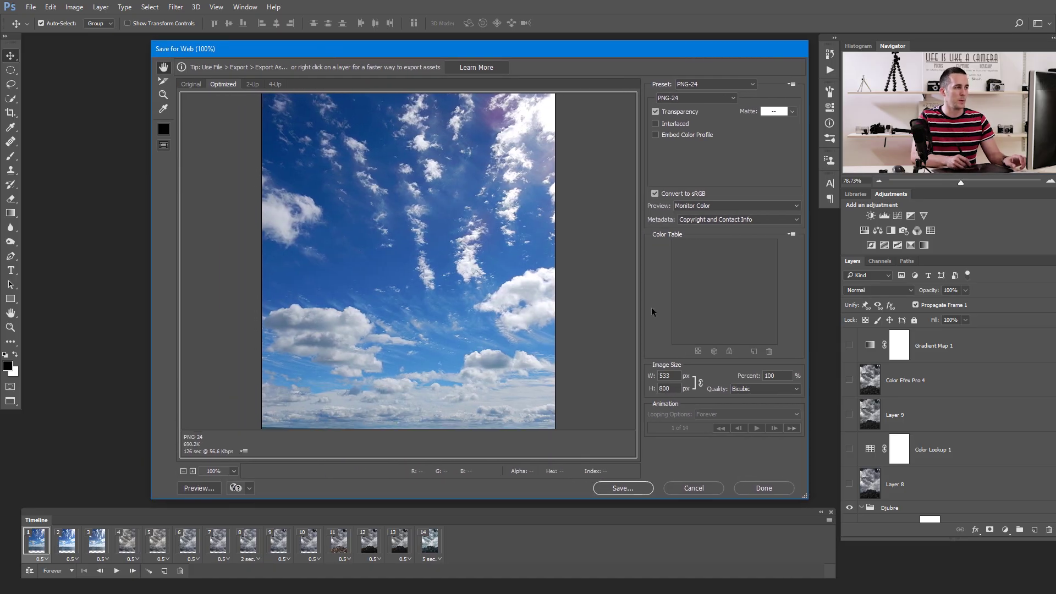
left_click_drag(540, 51, 488, 43)
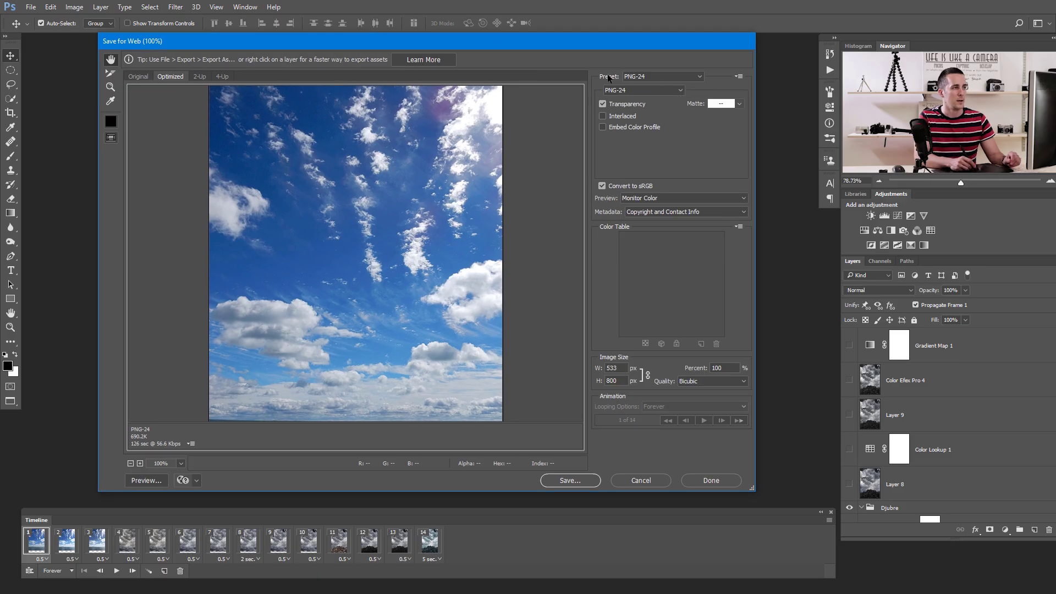
Step: Choose the GIF 128 Dithered preset, keep GIF format, and raise dither to 100%
left_click(638, 78)
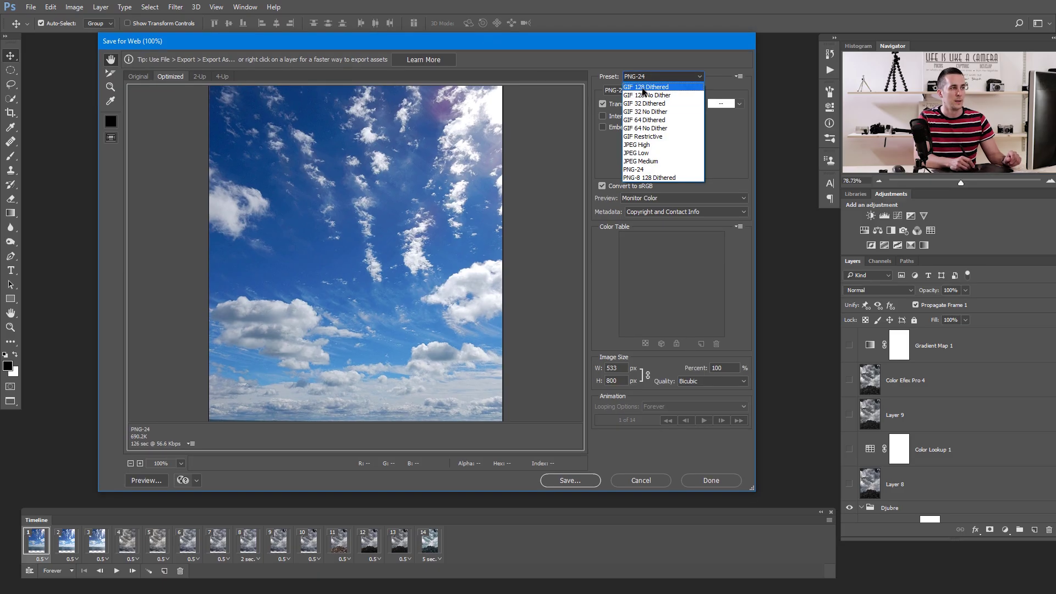
left_click(649, 88)
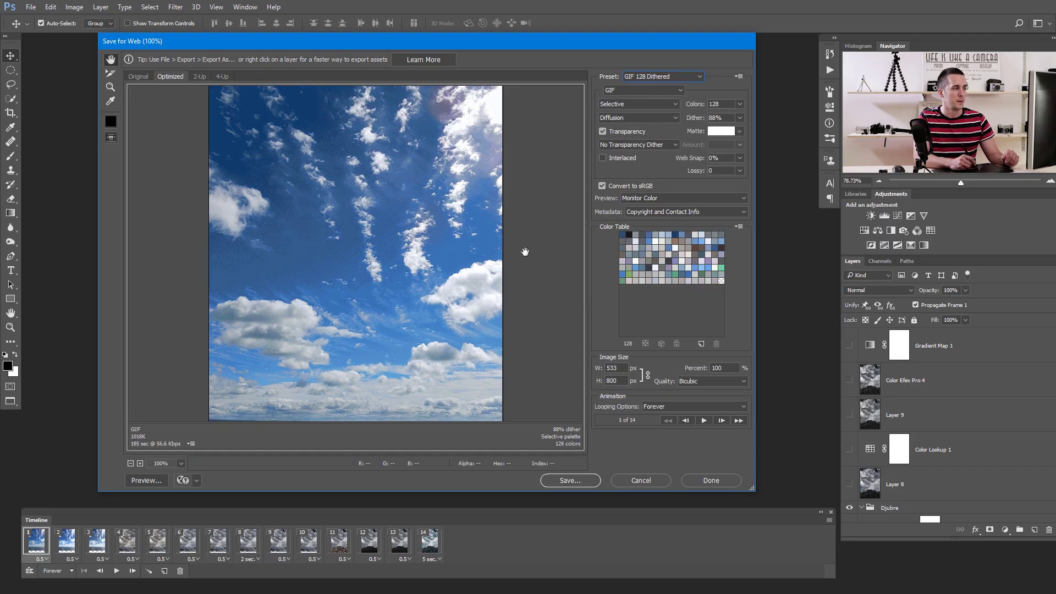
left_click(660, 76)
left_click(658, 88)
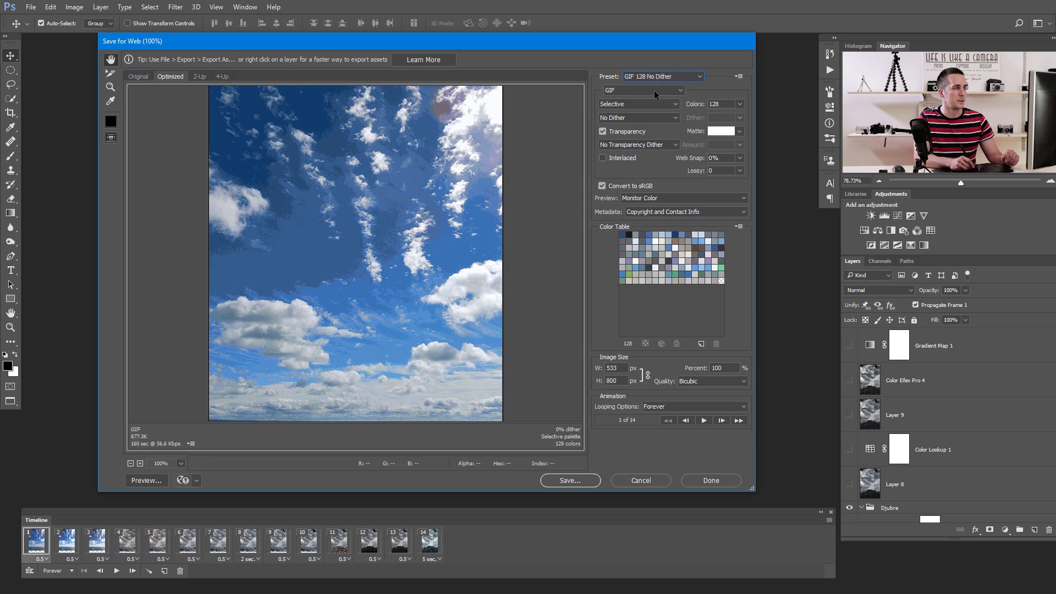
left_click(659, 78)
left_click(655, 87)
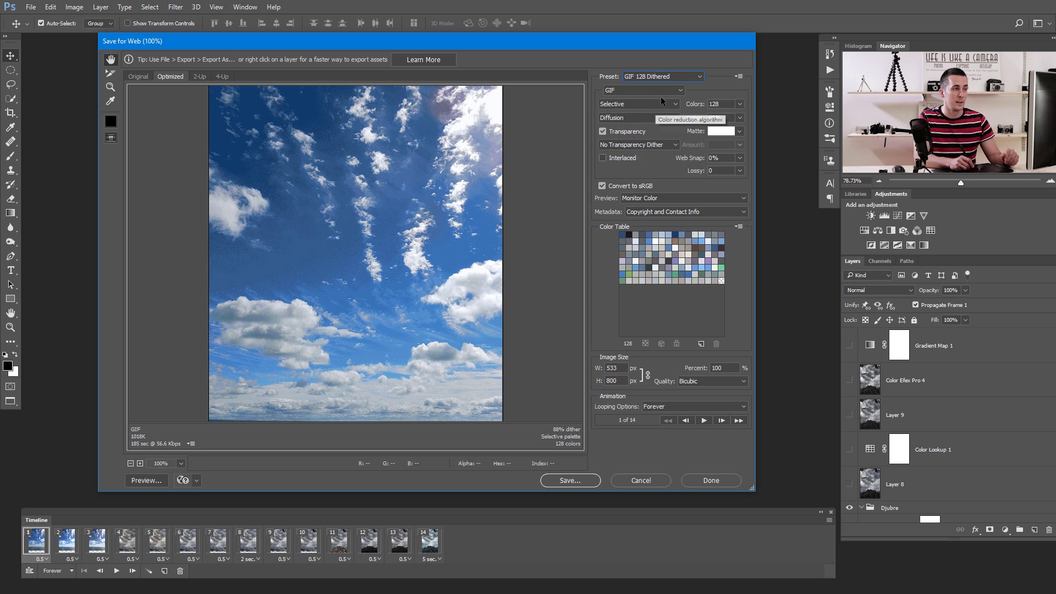
left_click(680, 91)
left_click(706, 96)
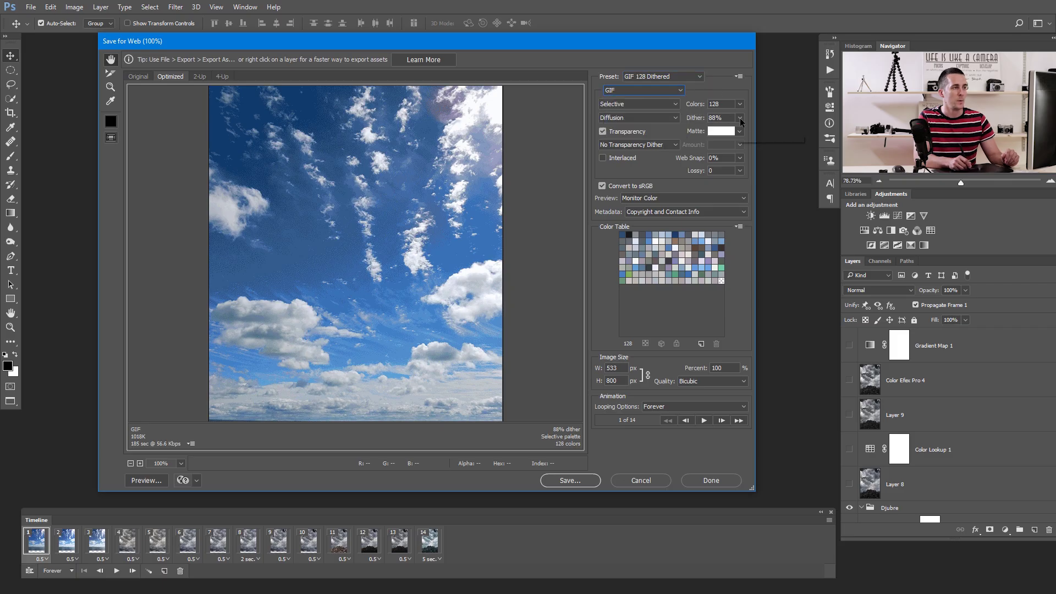
left_click(739, 118)
left_click_drag(735, 132, 744, 132)
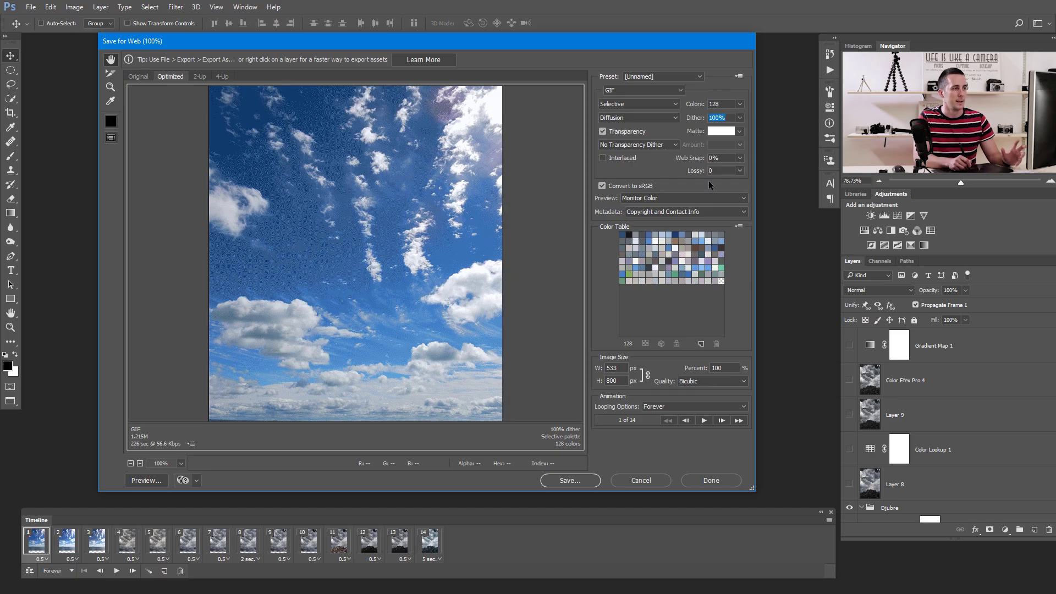
Step: Set the GIF palette to 256 colours, keep Bicubic resampling, and preview the animation
left_click(739, 104)
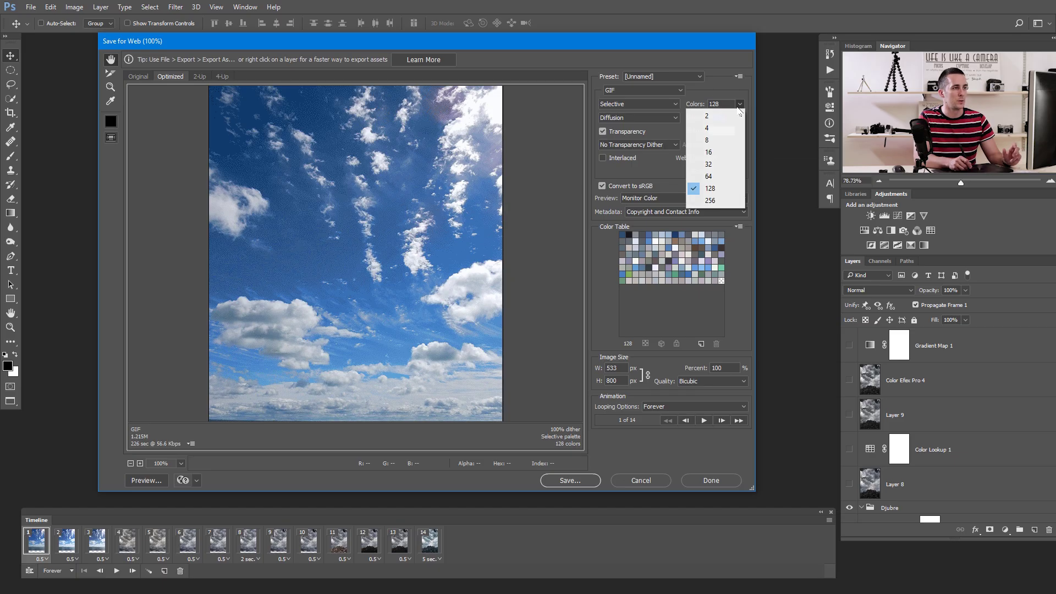
left_click(710, 201)
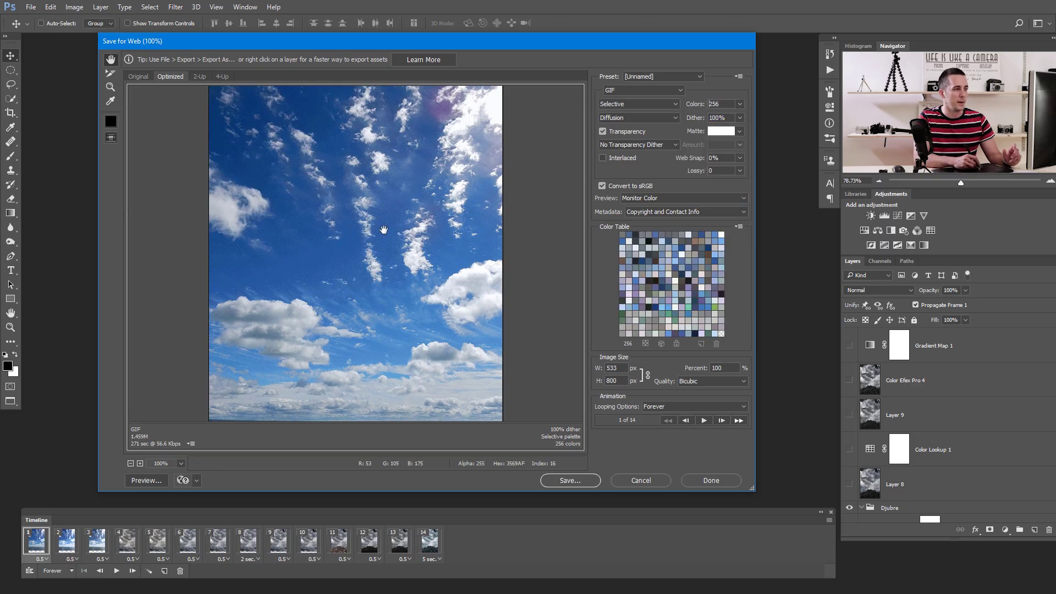
left_click(706, 380)
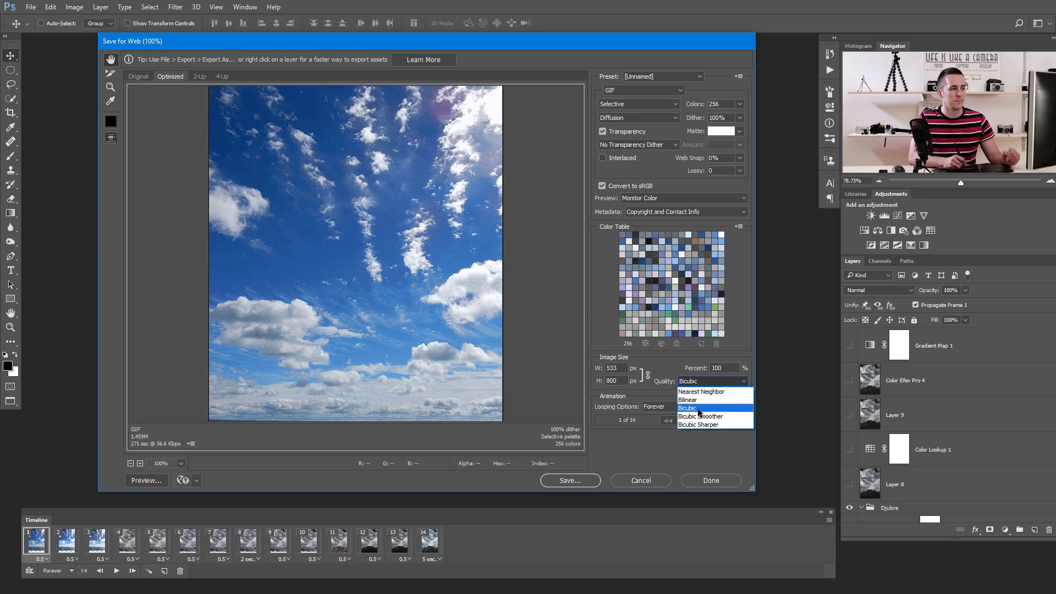
left_click(691, 385)
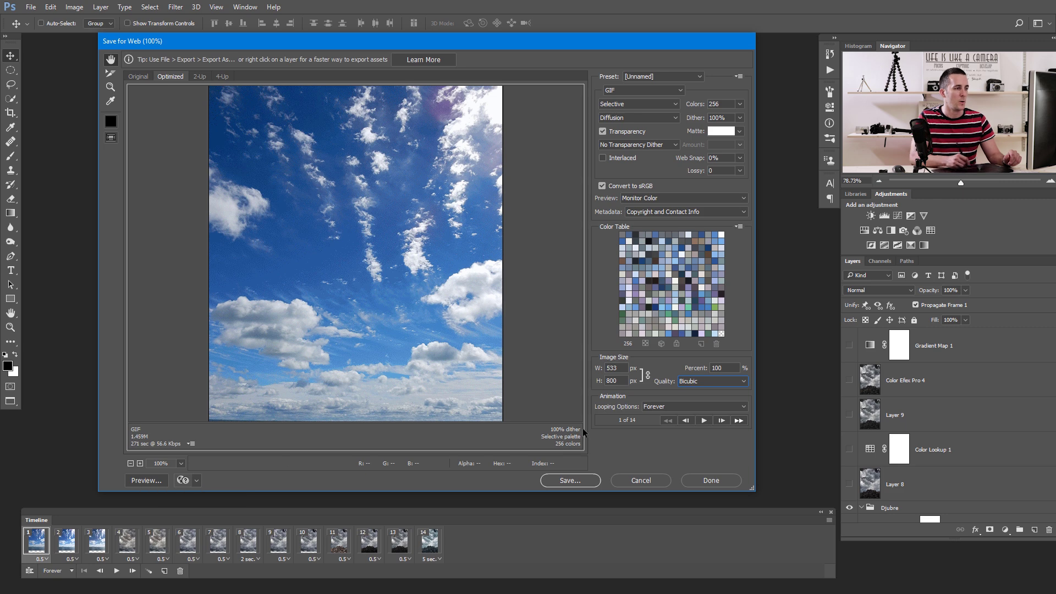
left_click(704, 420)
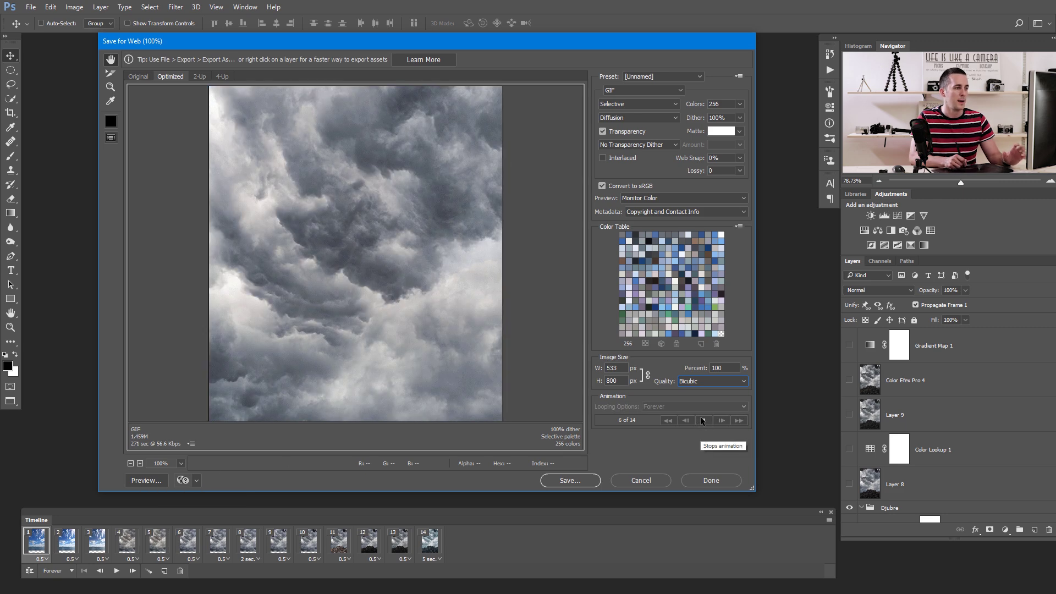
left_click(705, 421)
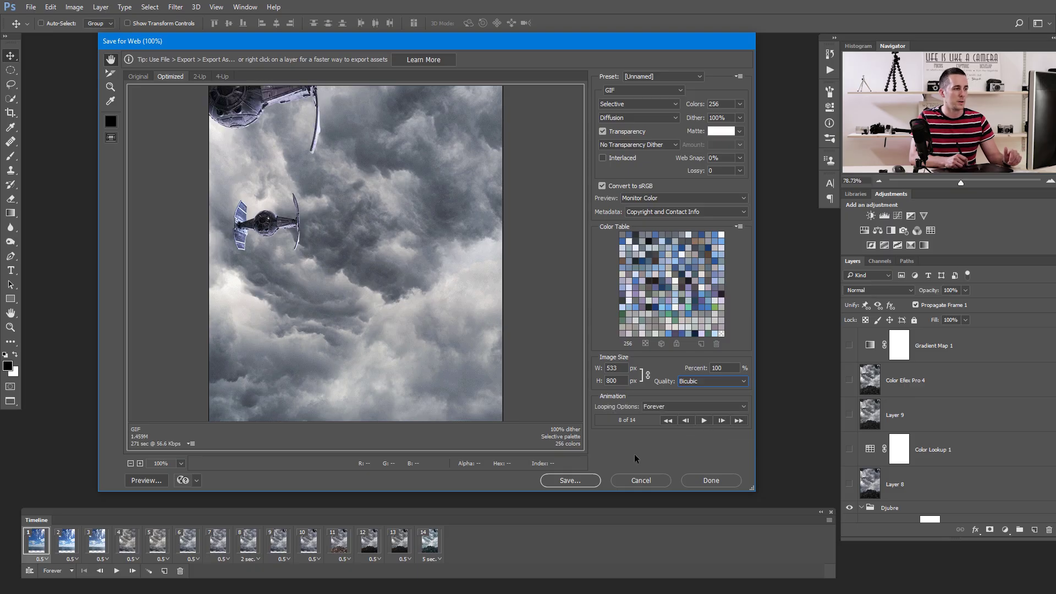
Step: Save the optimized animation as the Star-wars-concept GIF on the Desktop
left_click(571, 480)
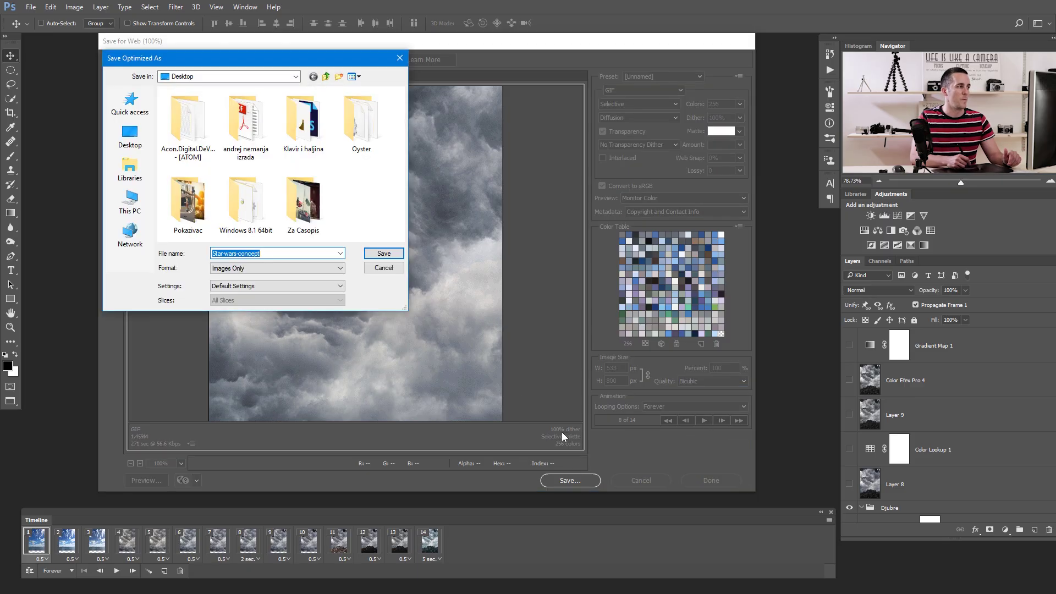
left_click(384, 254)
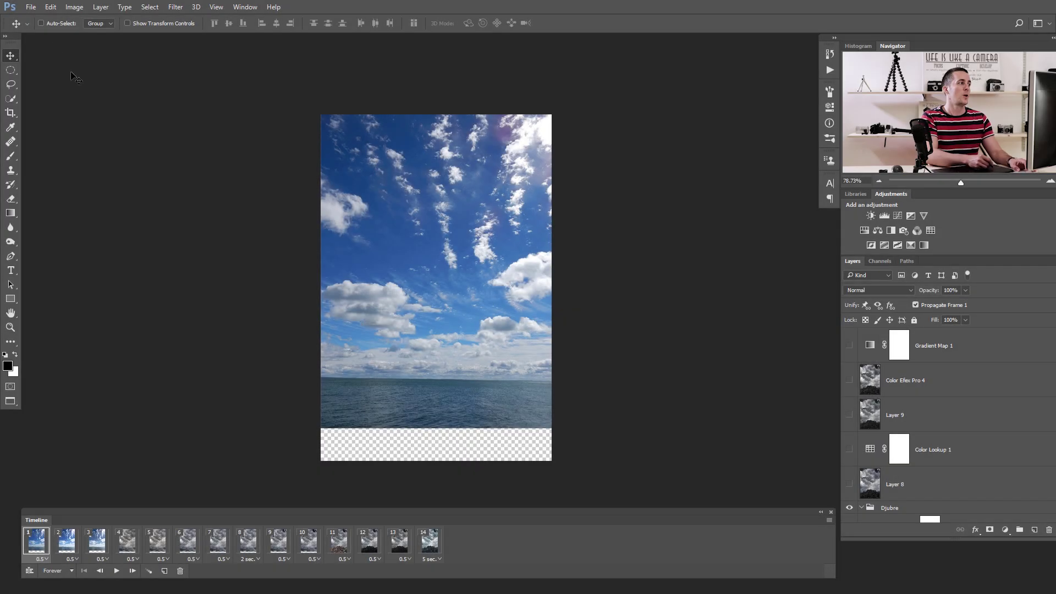
left_click(30, 7)
mouse_move(79, 167)
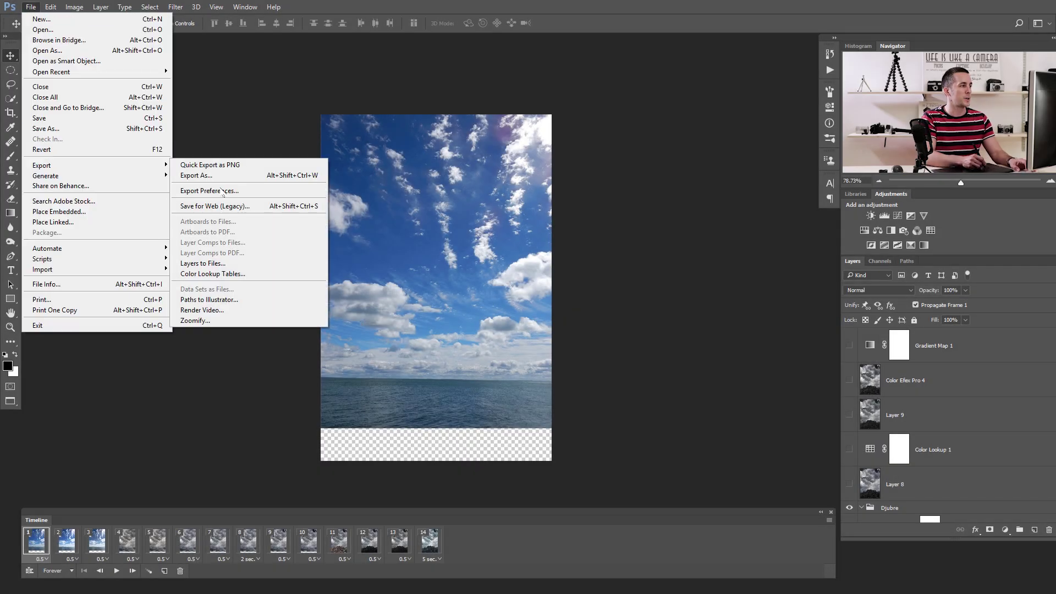
left_click(206, 310)
left_click_drag(437, 135, 400, 127)
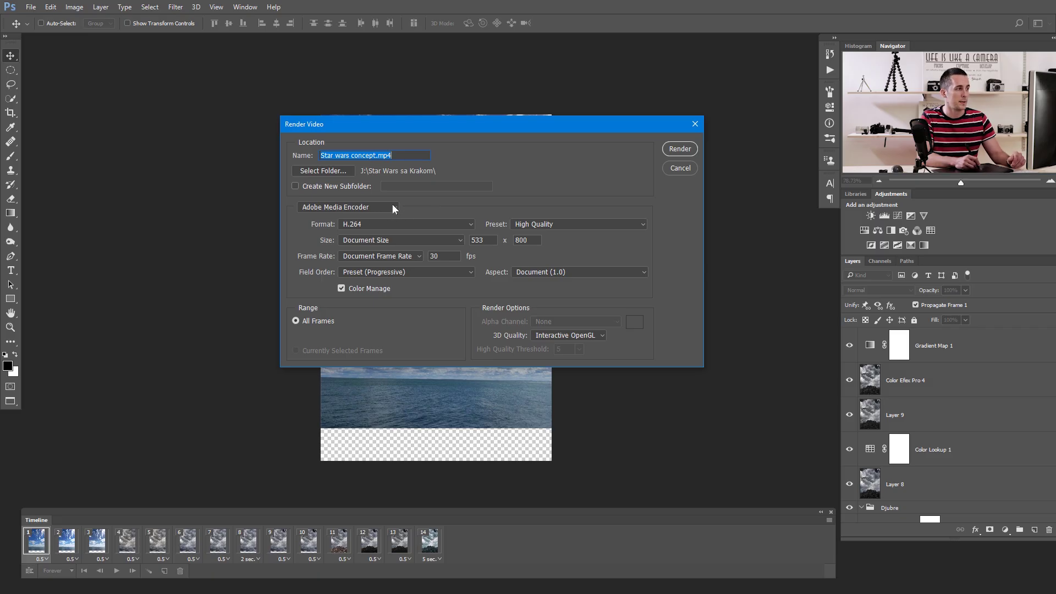
left_click(355, 208)
left_click(350, 217)
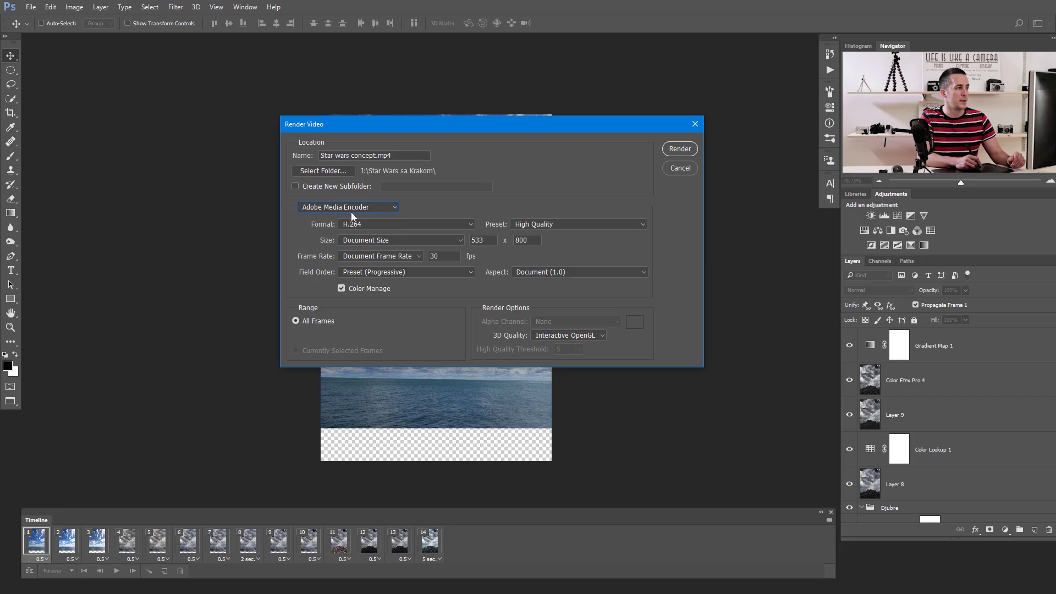
left_click(384, 223)
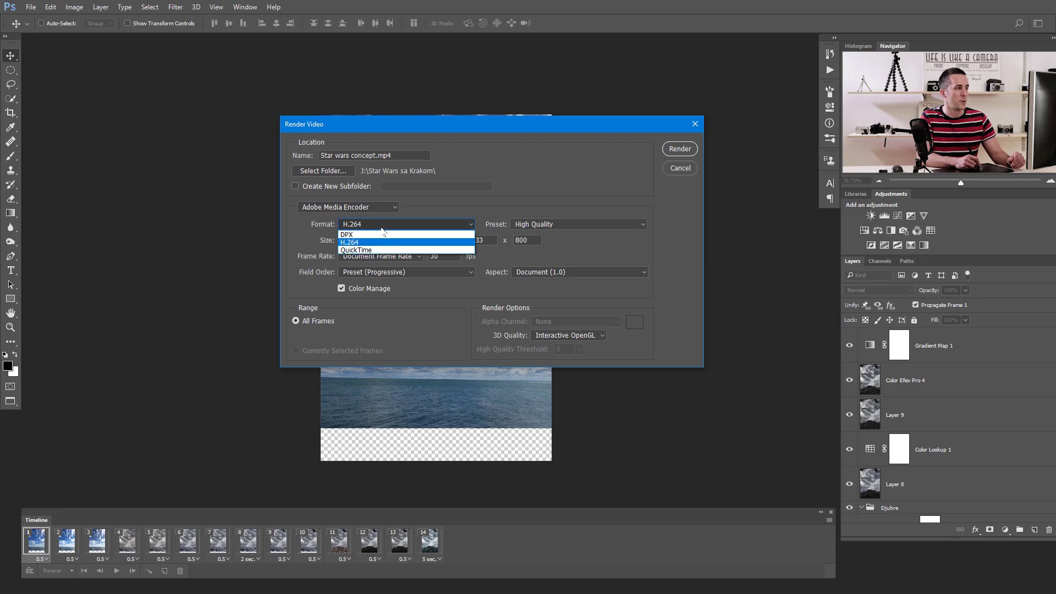
left_click(432, 208)
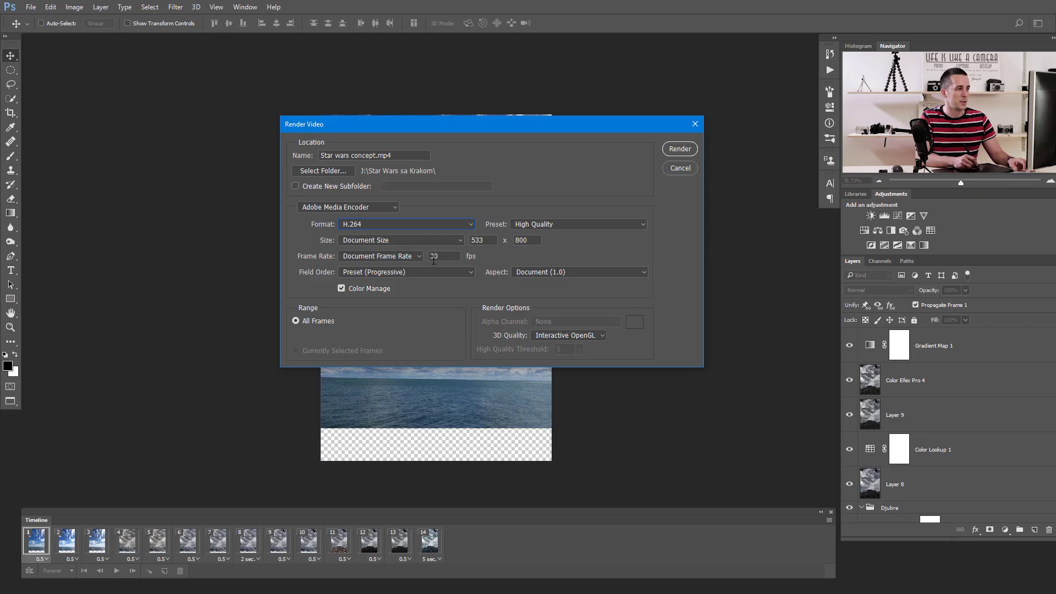
left_click(680, 149)
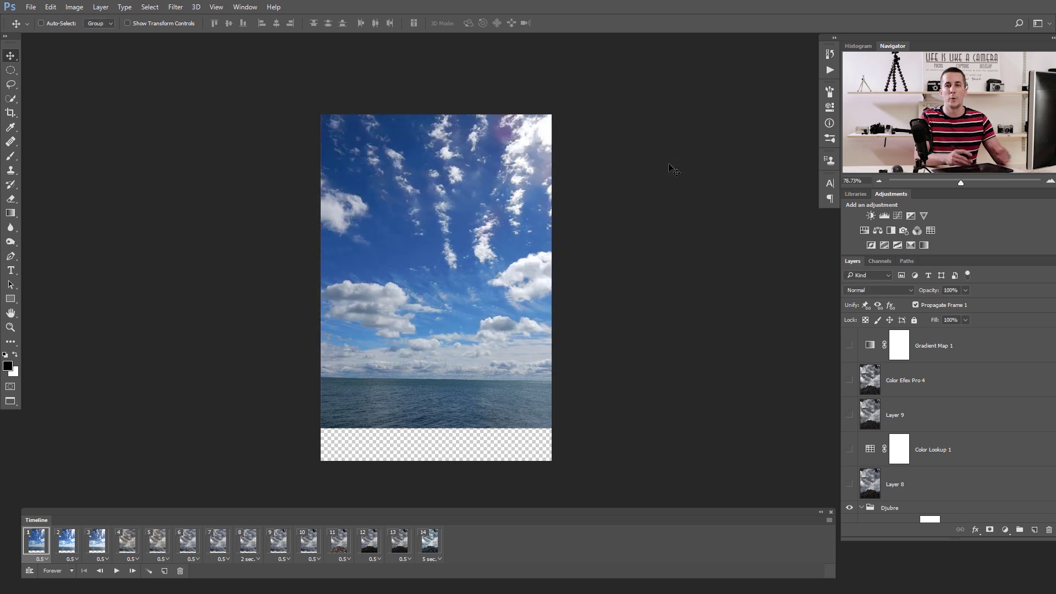